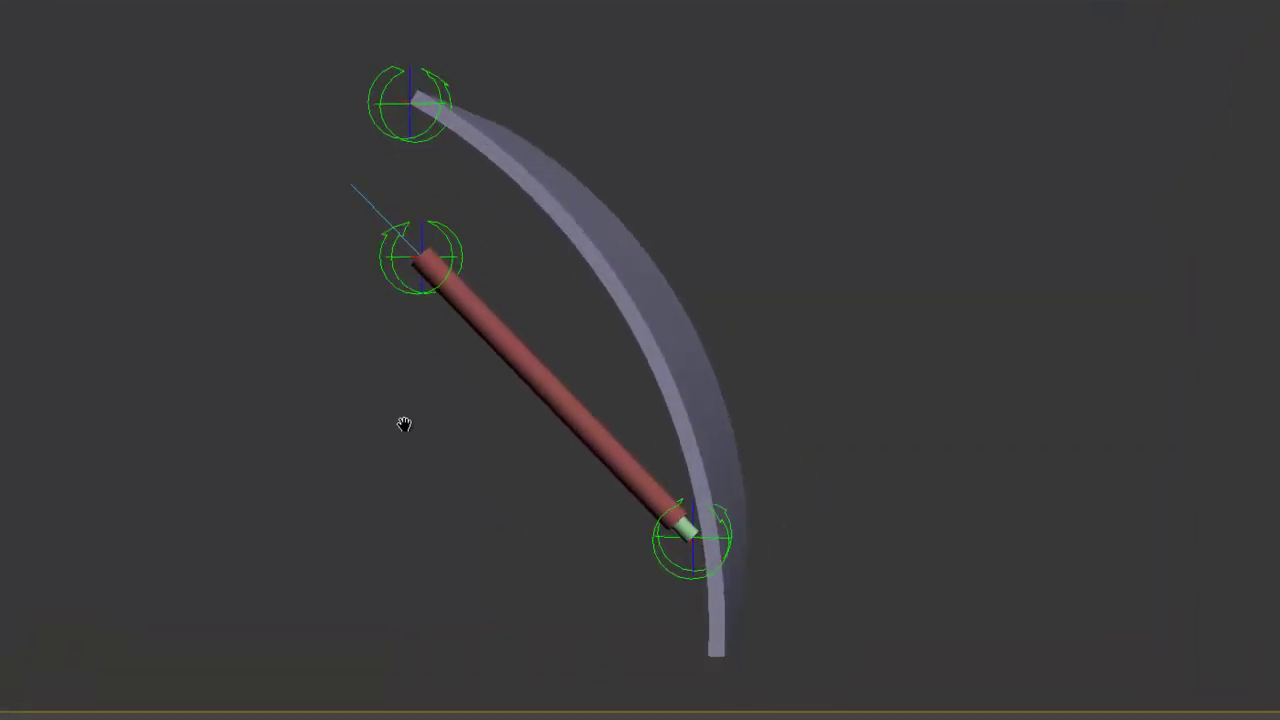
Step: Test-swing the door about its top hinge helper, then undo the rotation
click(416, 130)
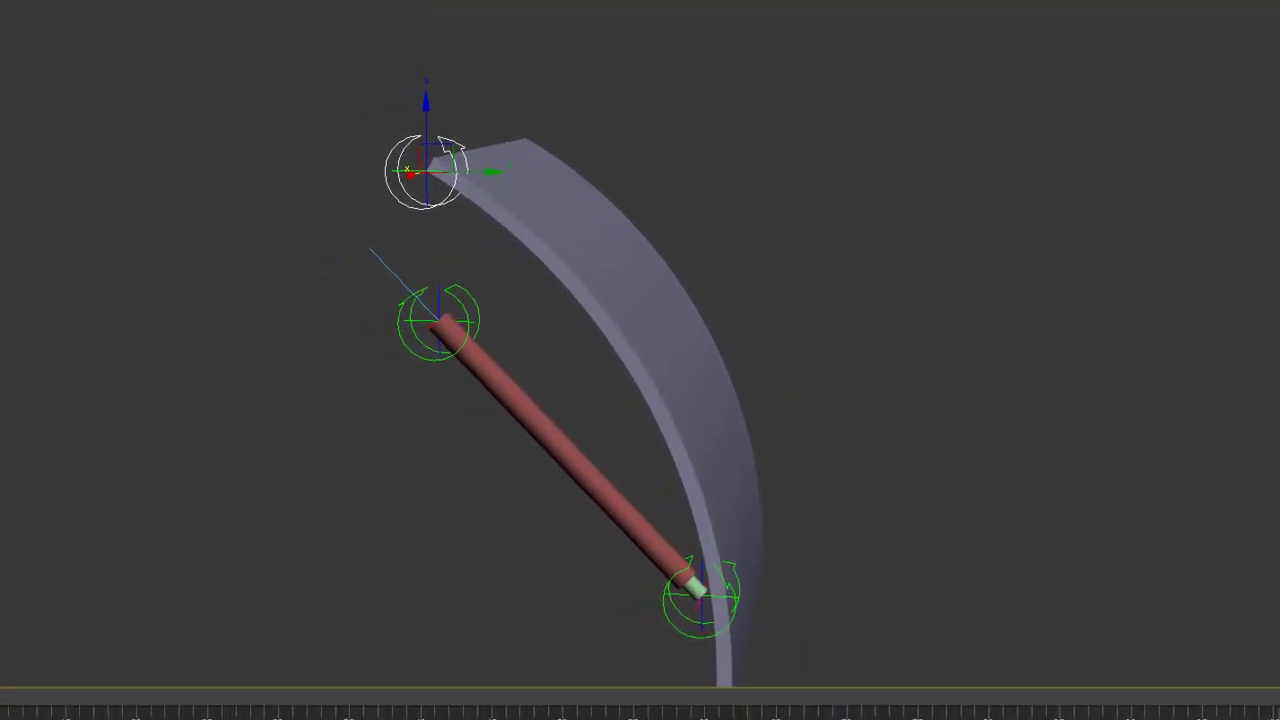
key(e)
mouse_move(458, 224)
mouse_down()
mouse_move(498, 206)
mouse_move(449, 217)
mouse_up()
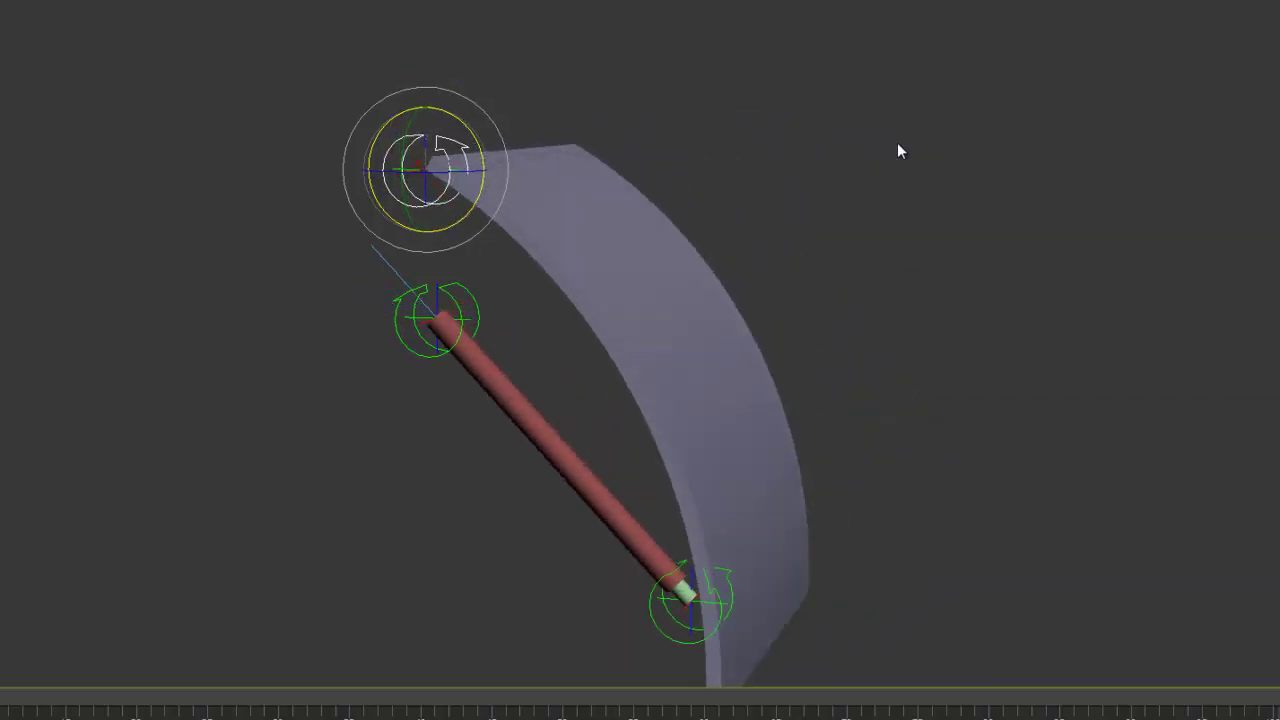
click(874, 158)
click(384, 154)
key(ctrl+z)
key(ctrl+z)
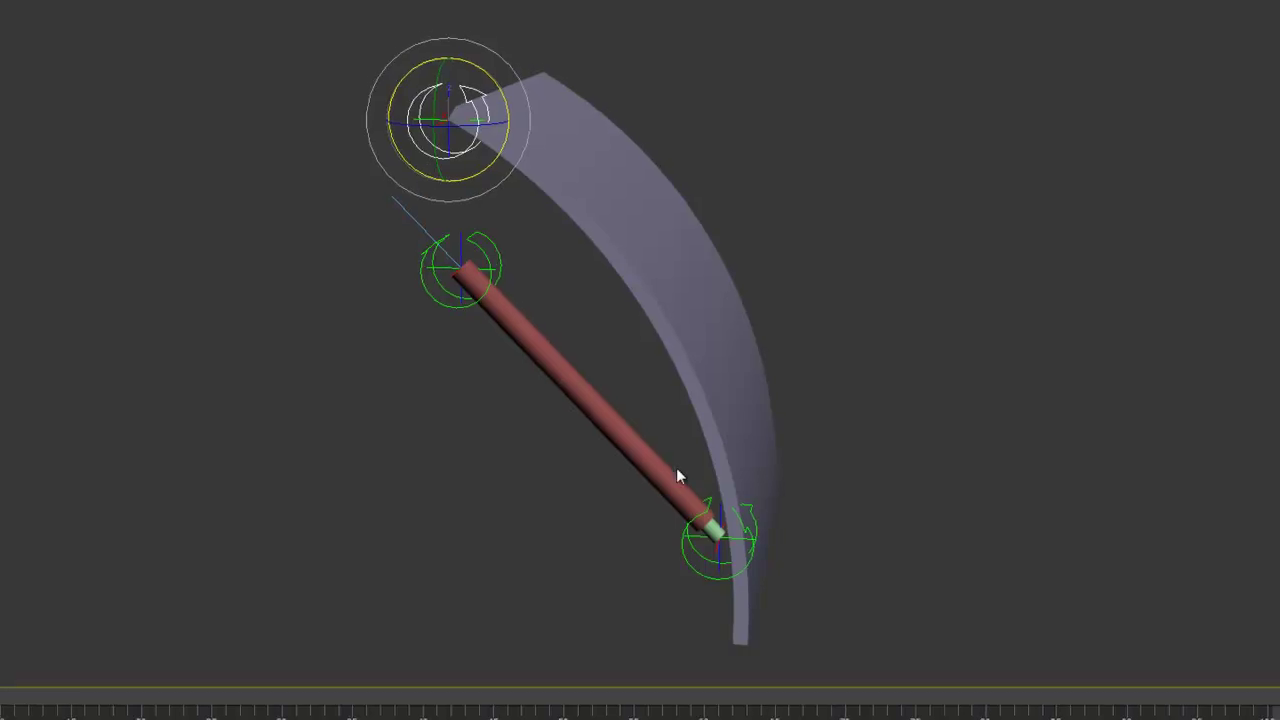
Step: Inspect the rod-end helpers, the door arc Arc001 and the top hinge helper F4 DOF003
click(448, 278)
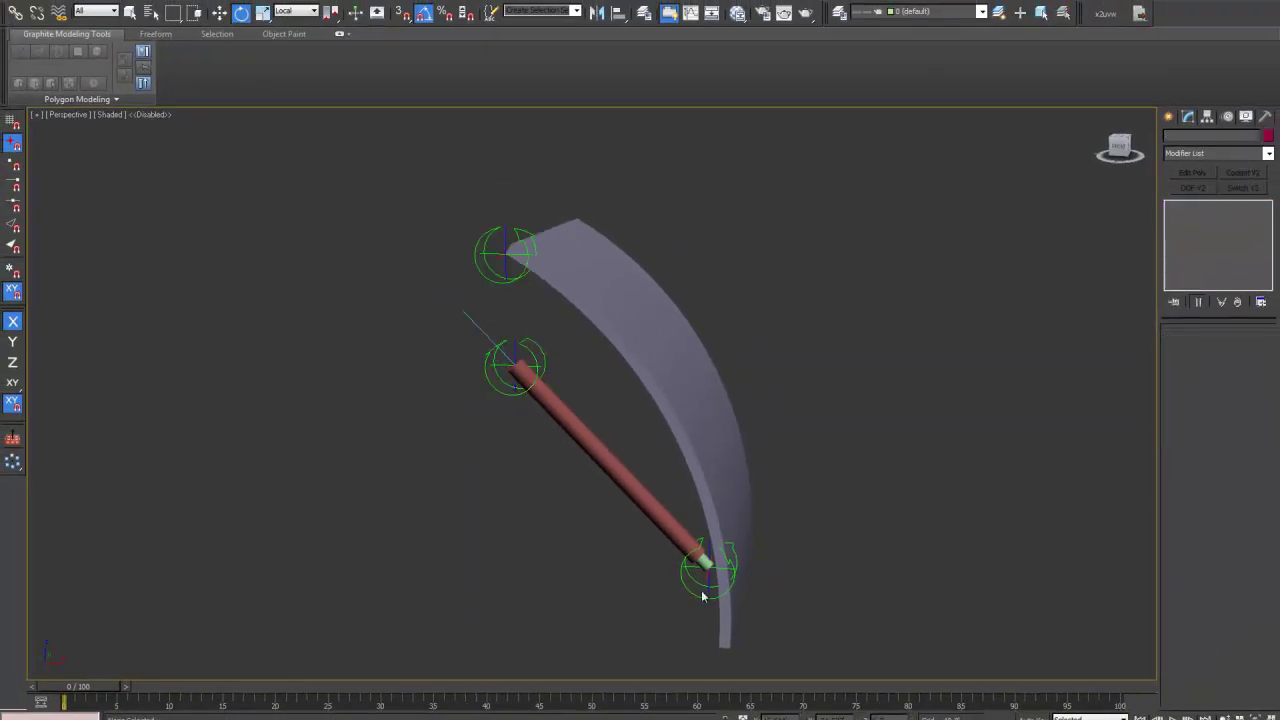
click(701, 594)
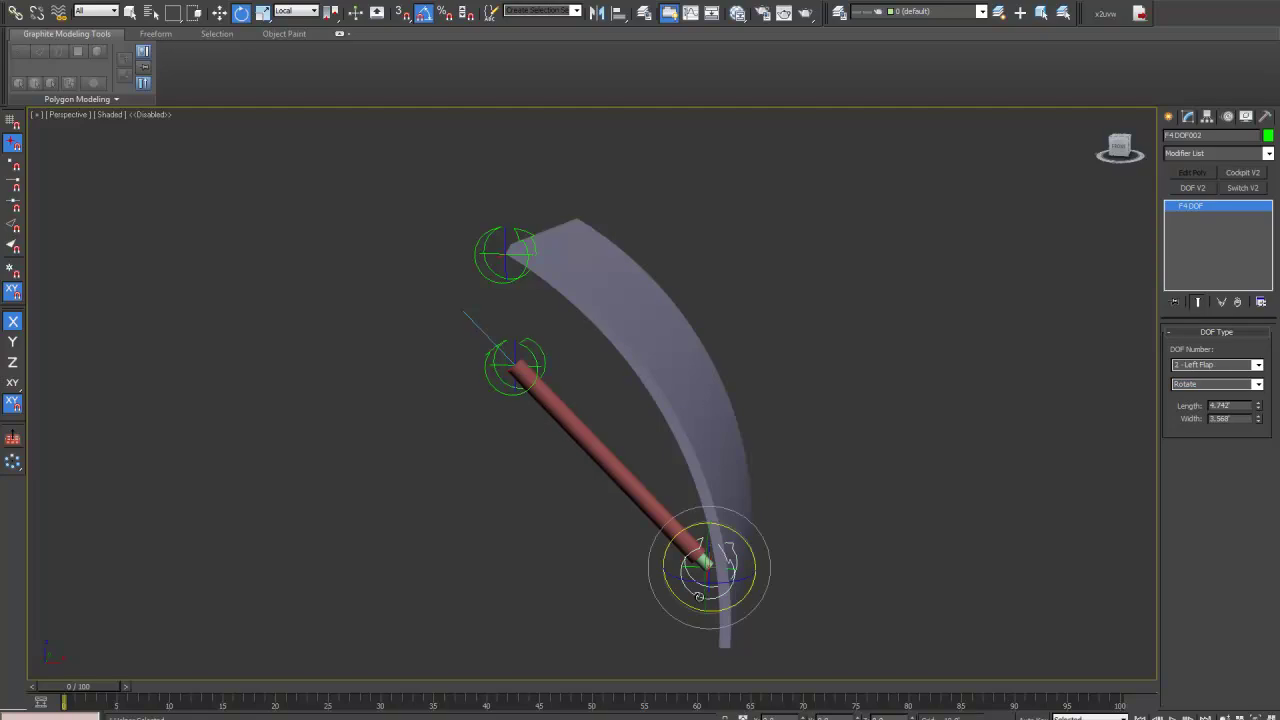
click(697, 594)
click(697, 594)
click(709, 470)
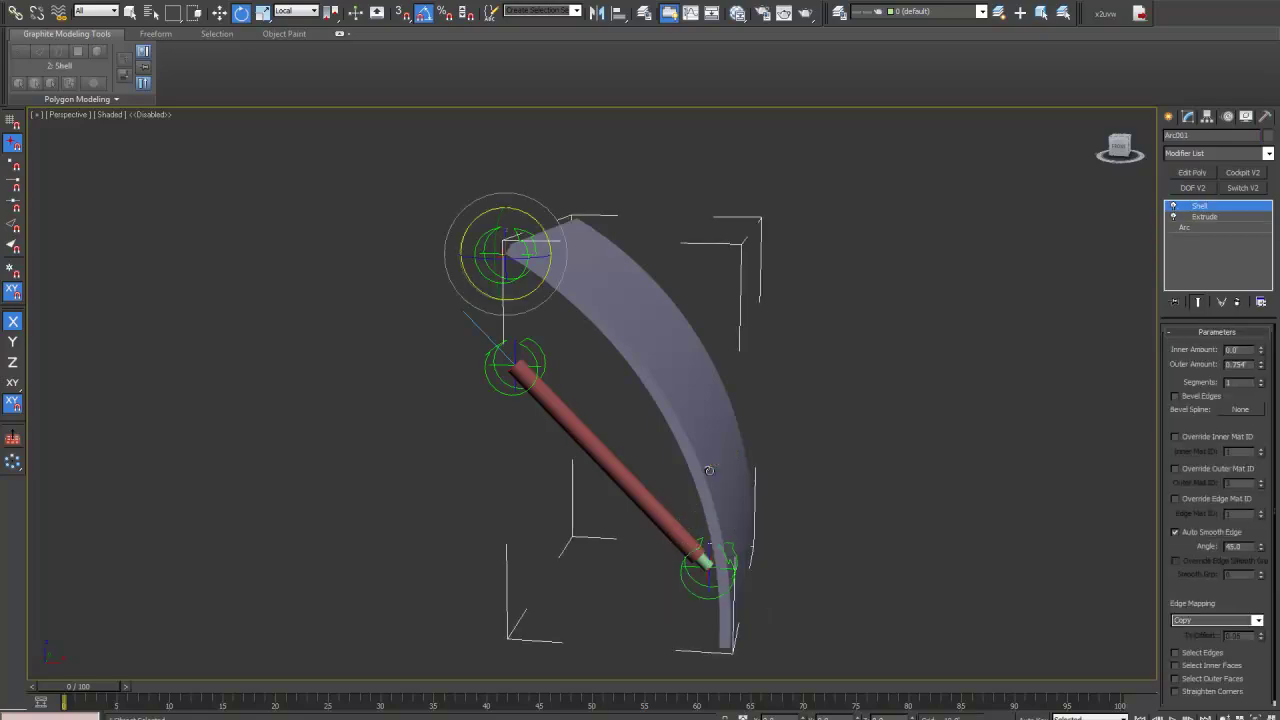
click(505, 280)
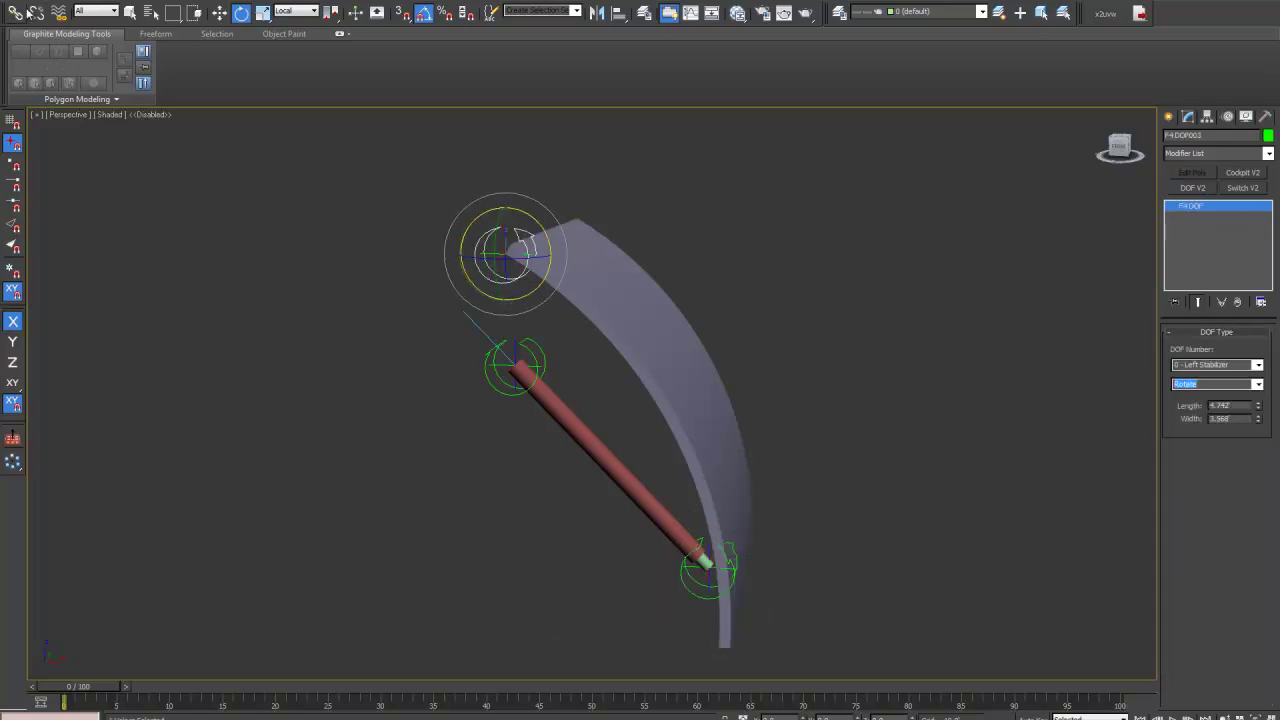
Step: Link F4 DOF002 to the top hinge helper F4 DOF003 with Select and Link
click(15, 13)
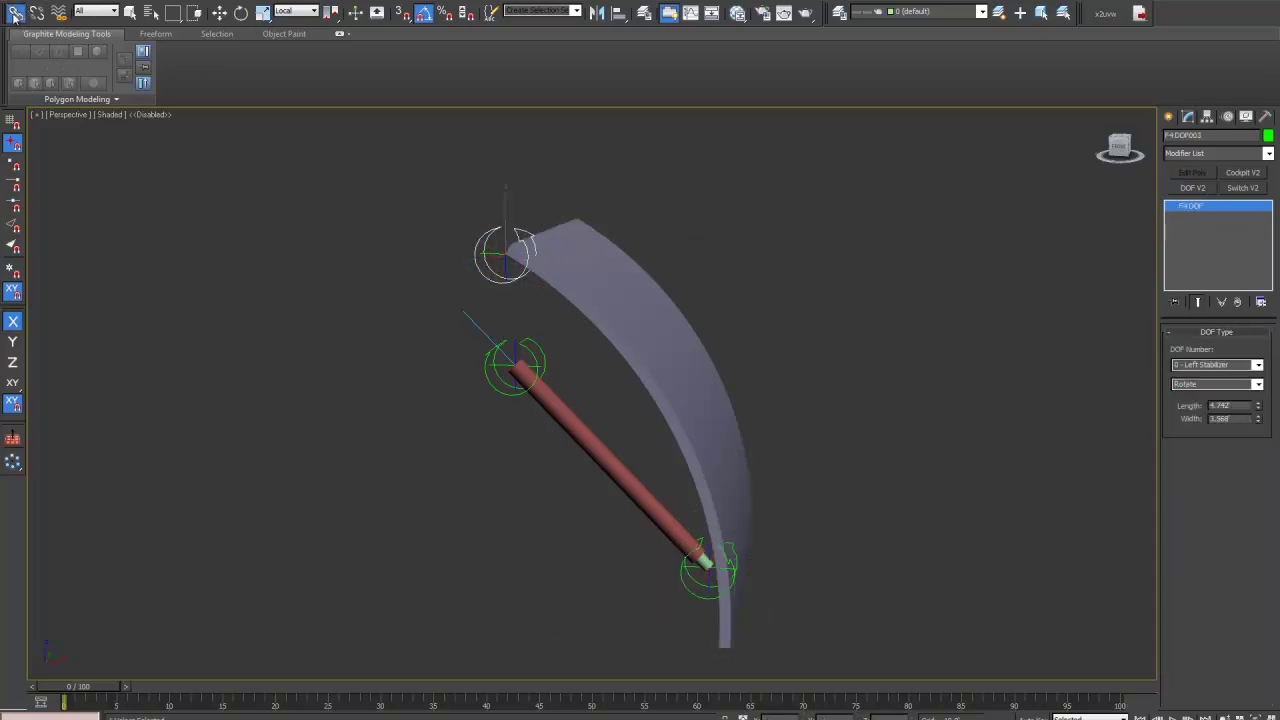
click(692, 594)
drag(430, 336, 490, 277)
click(130, 12)
click(492, 278)
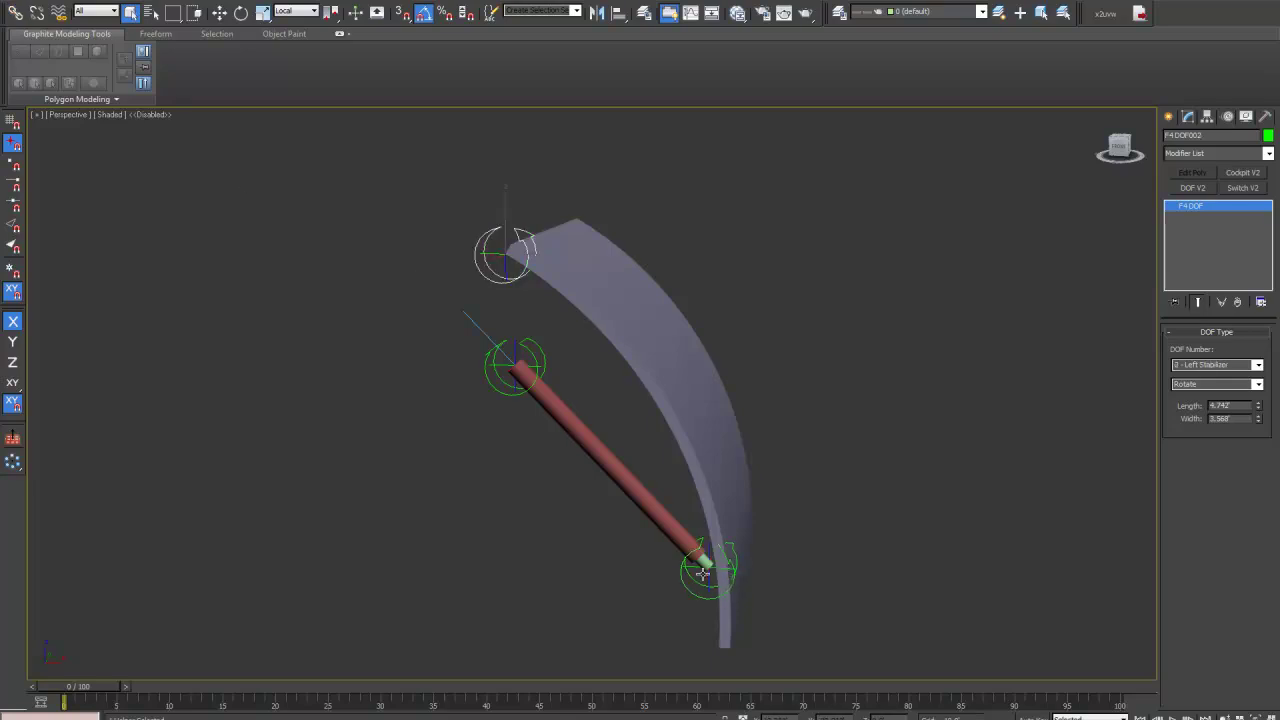
key(e)
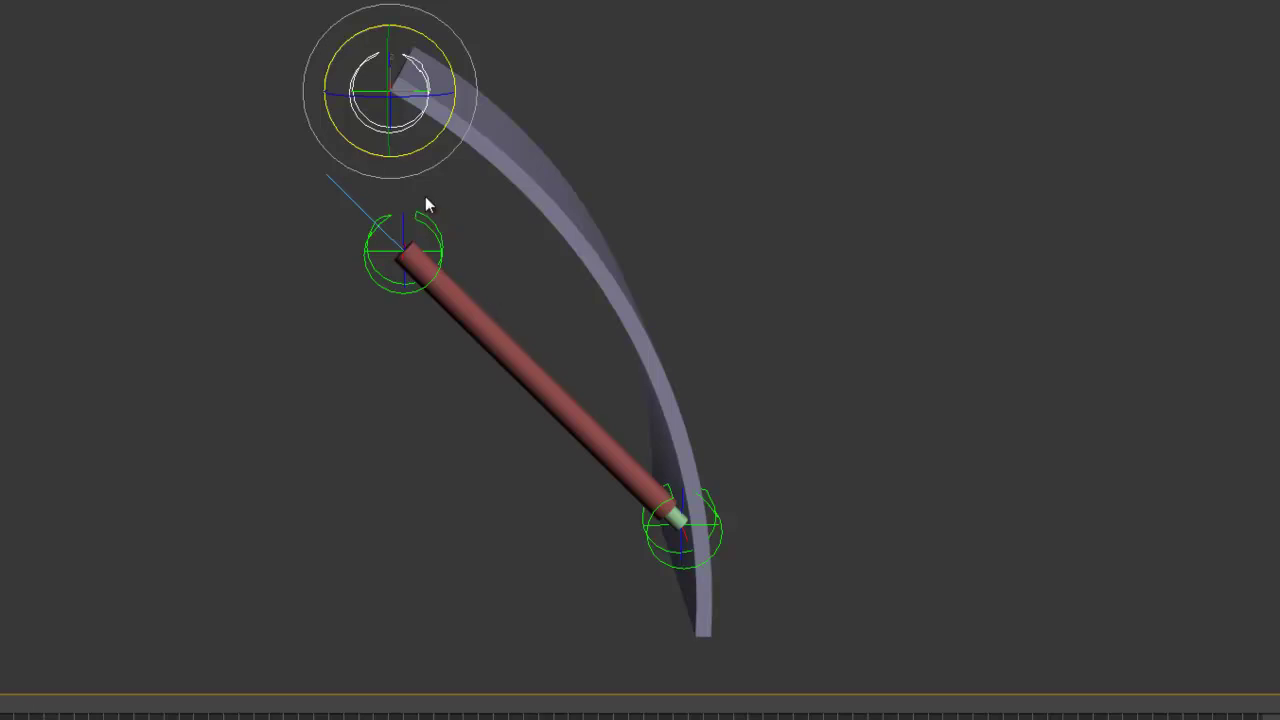
click(381, 244)
click(395, 265)
click(403, 115)
click(386, 271)
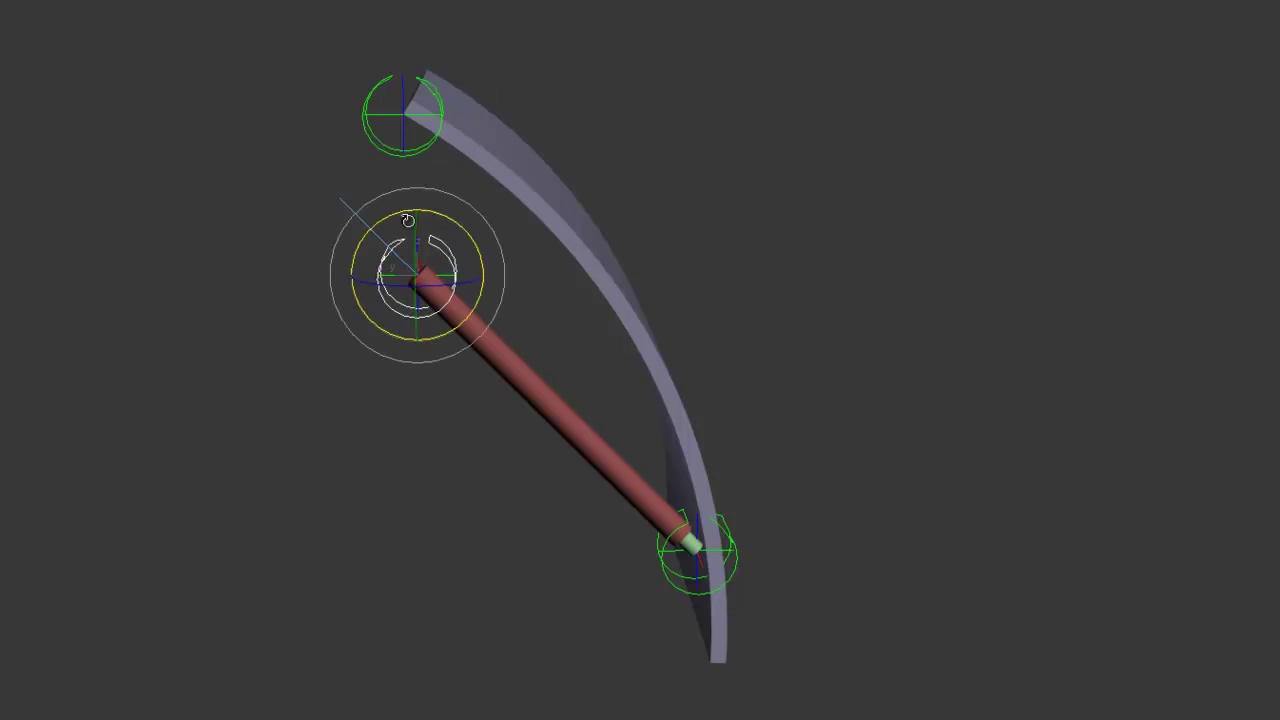
click(426, 147)
click(668, 556)
click(418, 148)
click(660, 553)
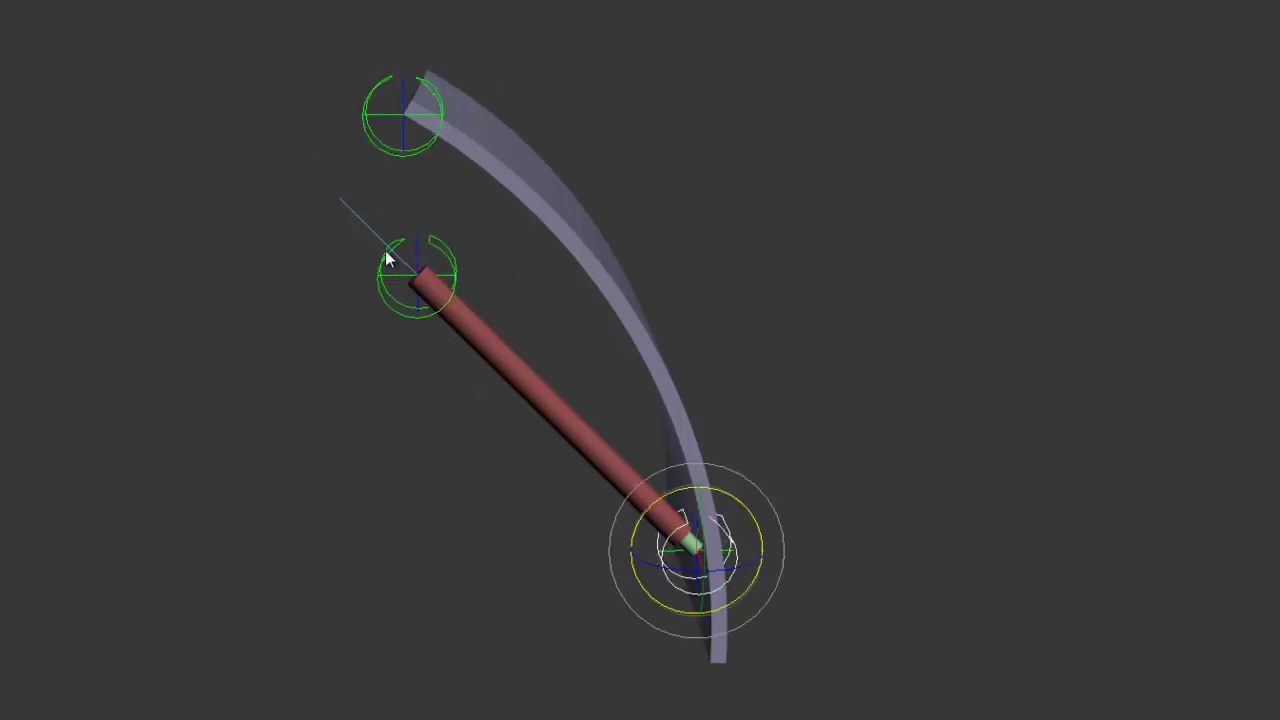
click(393, 153)
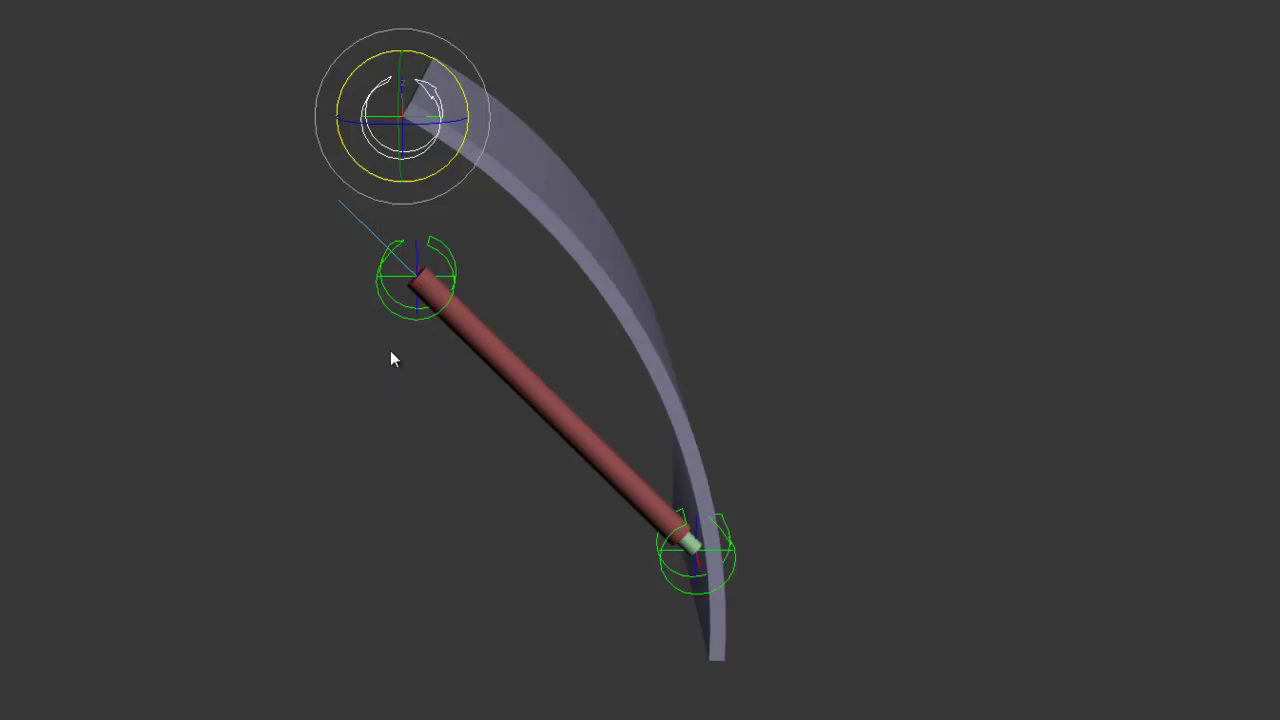
click(401, 308)
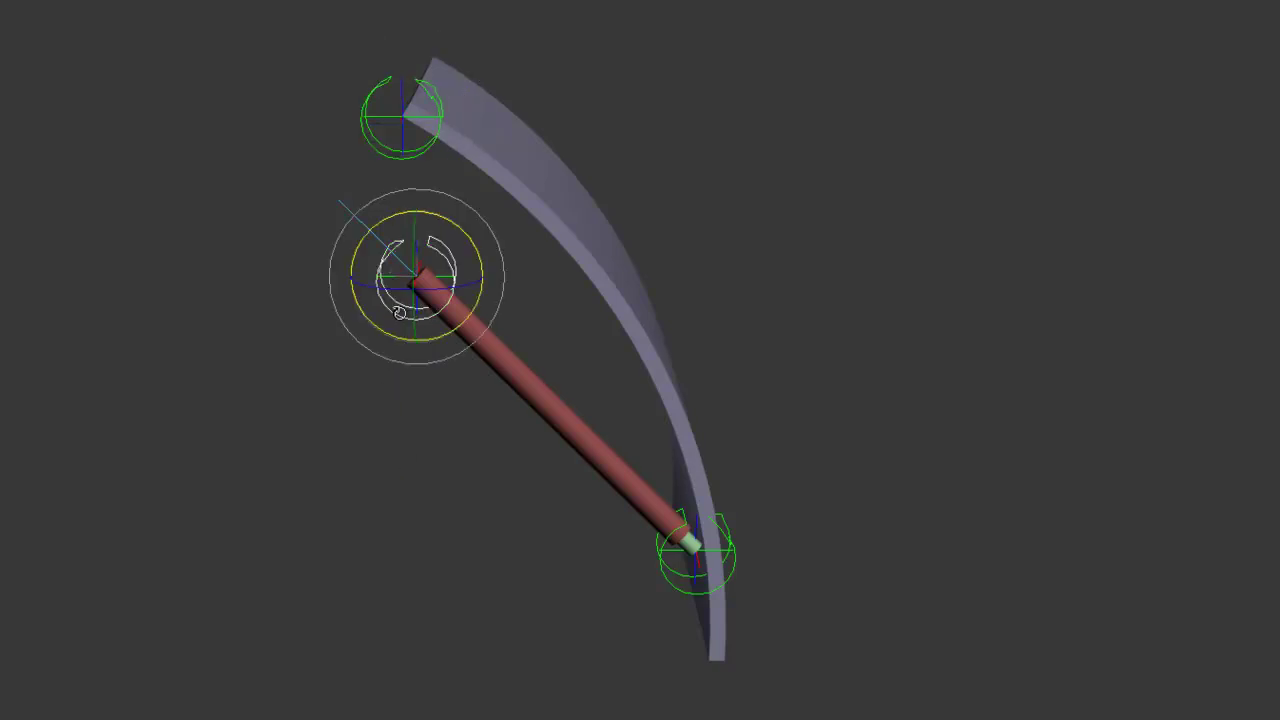
click(685, 582)
click(388, 311)
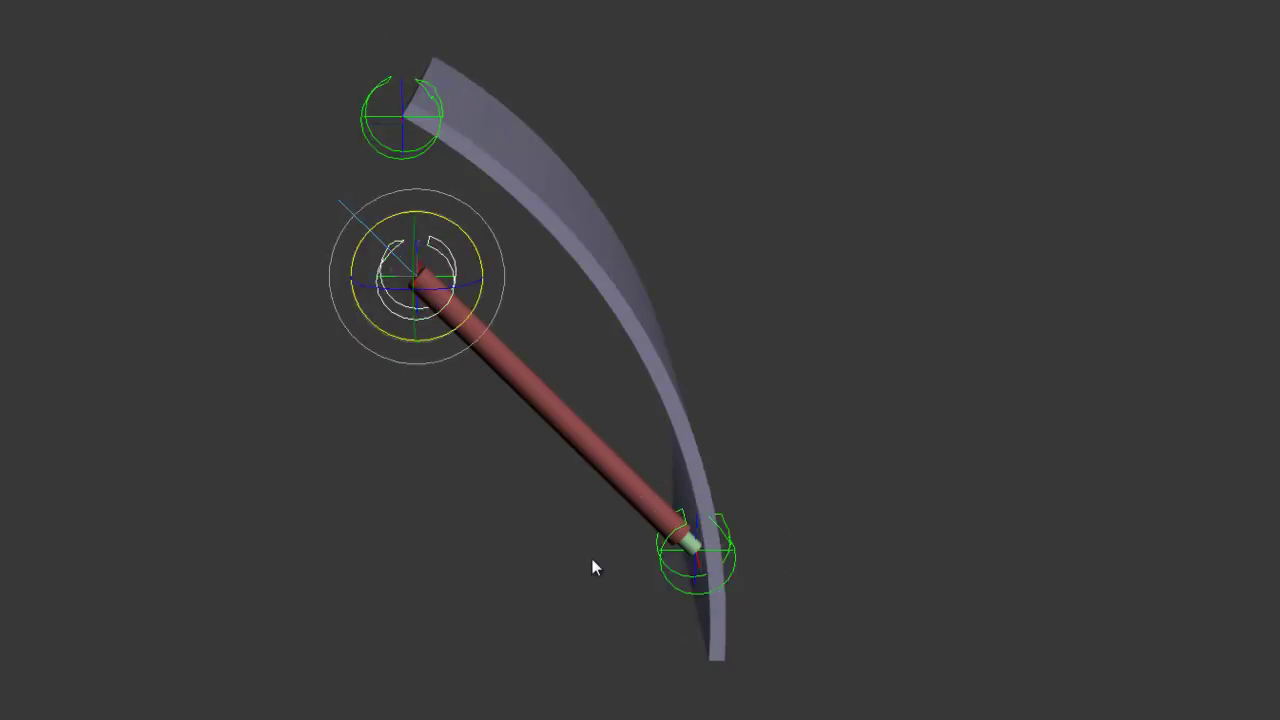
click(669, 571)
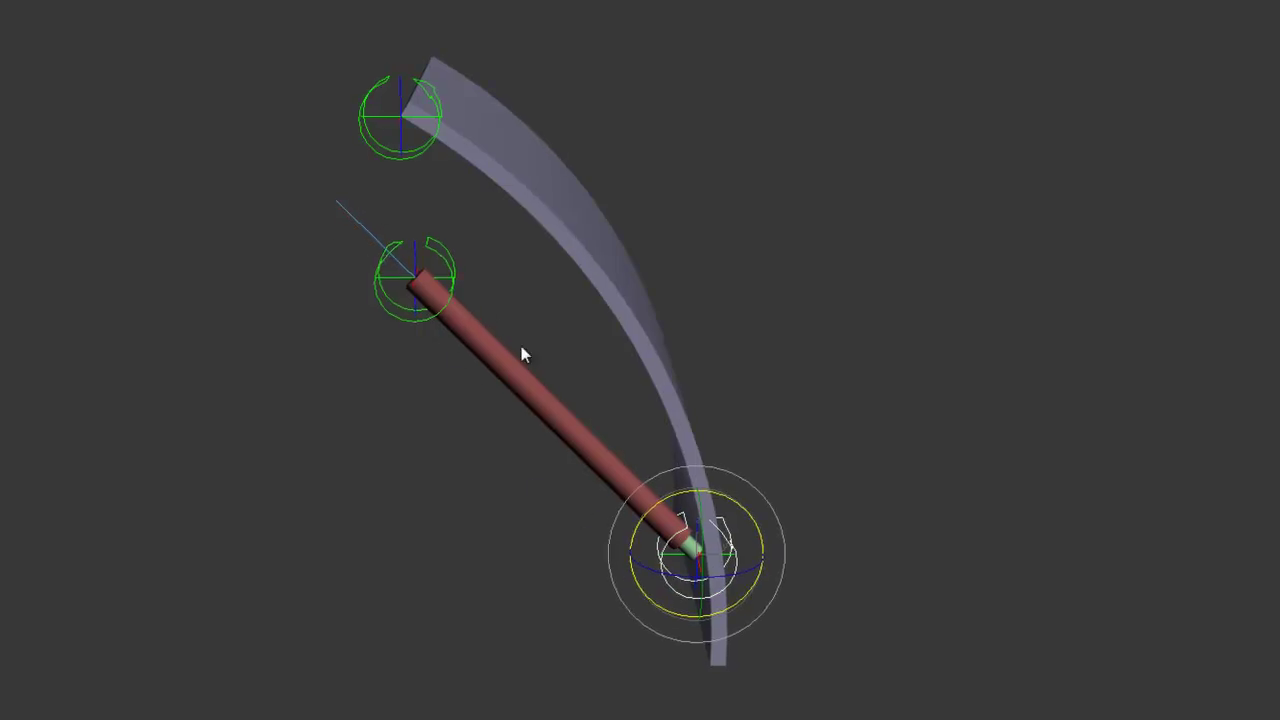
click(356, 141)
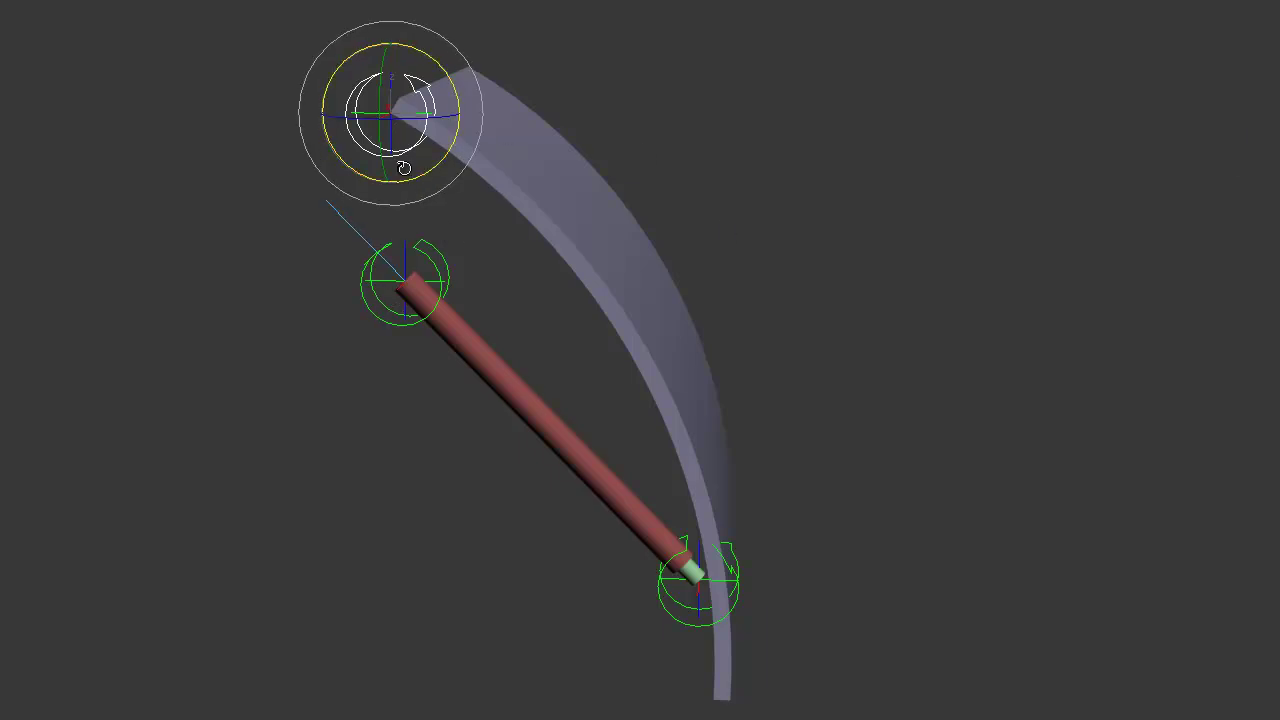
Step: Create a Protractor helper and align only its position to the top hinge helper F4 DOF003
click(390, 314)
click(692, 577)
click(319, 67)
click(1191, 254)
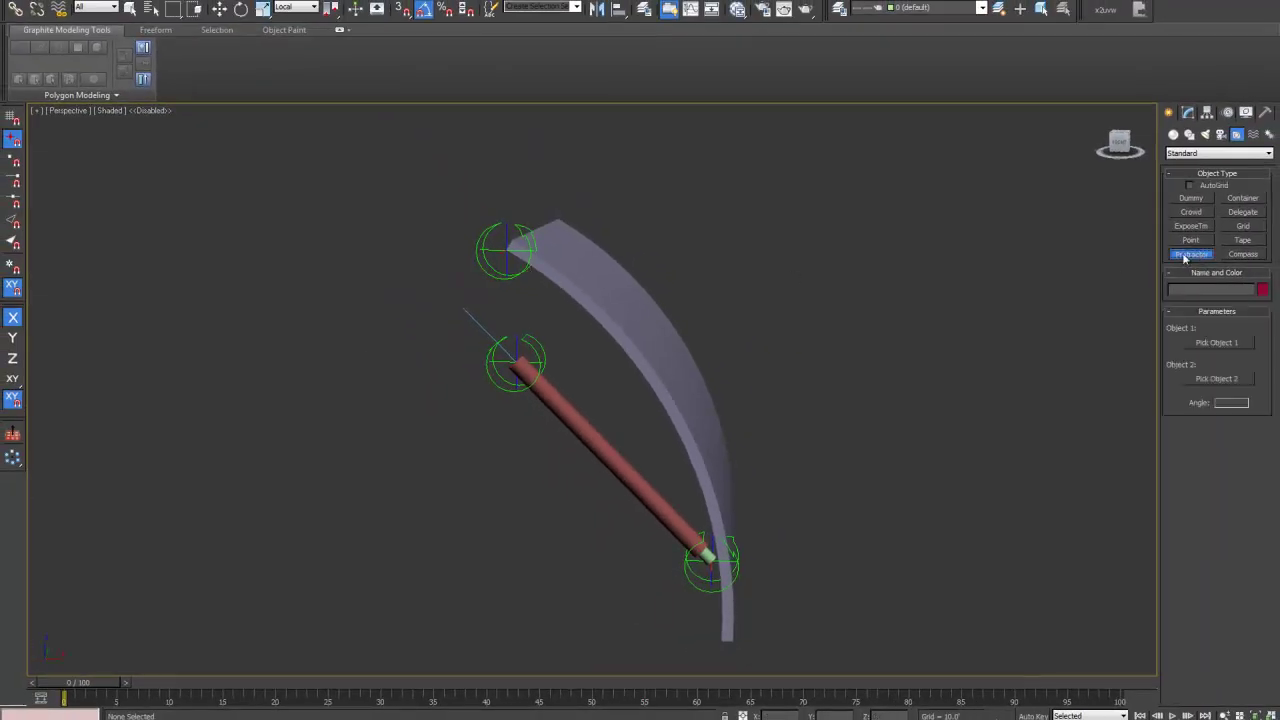
click(716, 208)
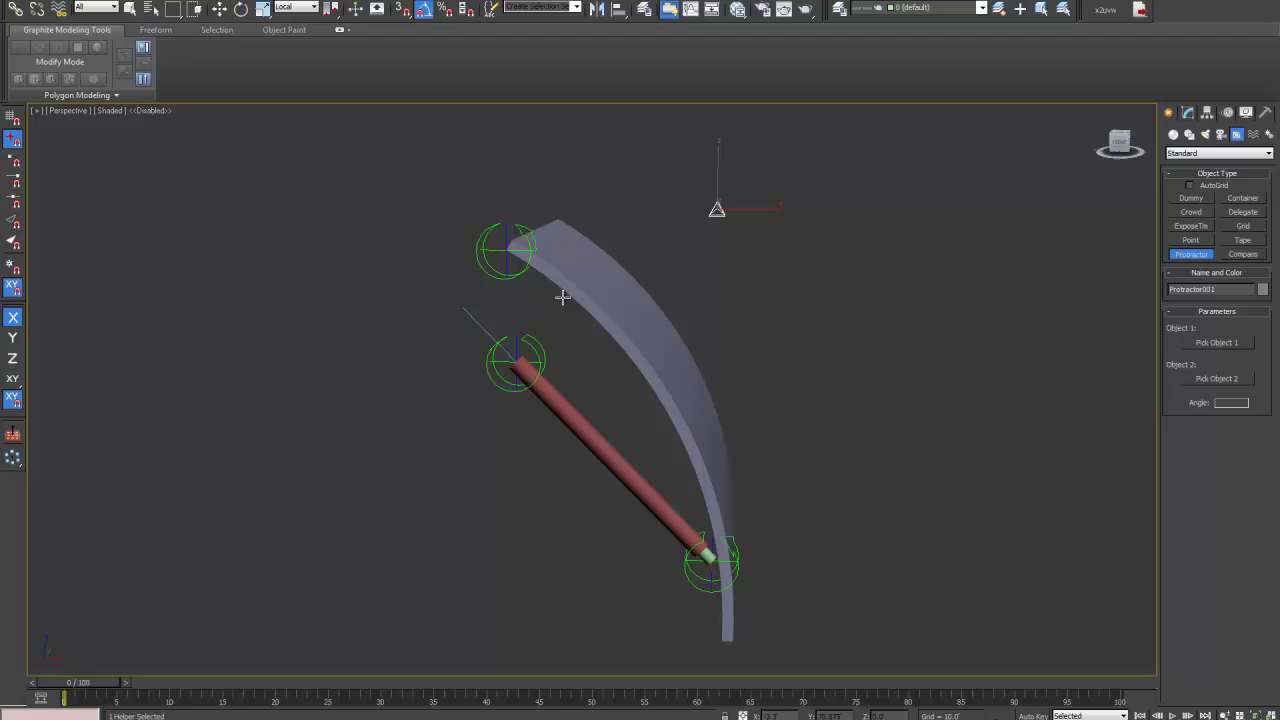
click(492, 281)
click(606, 400)
click(636, 398)
click(682, 405)
click(641, 467)
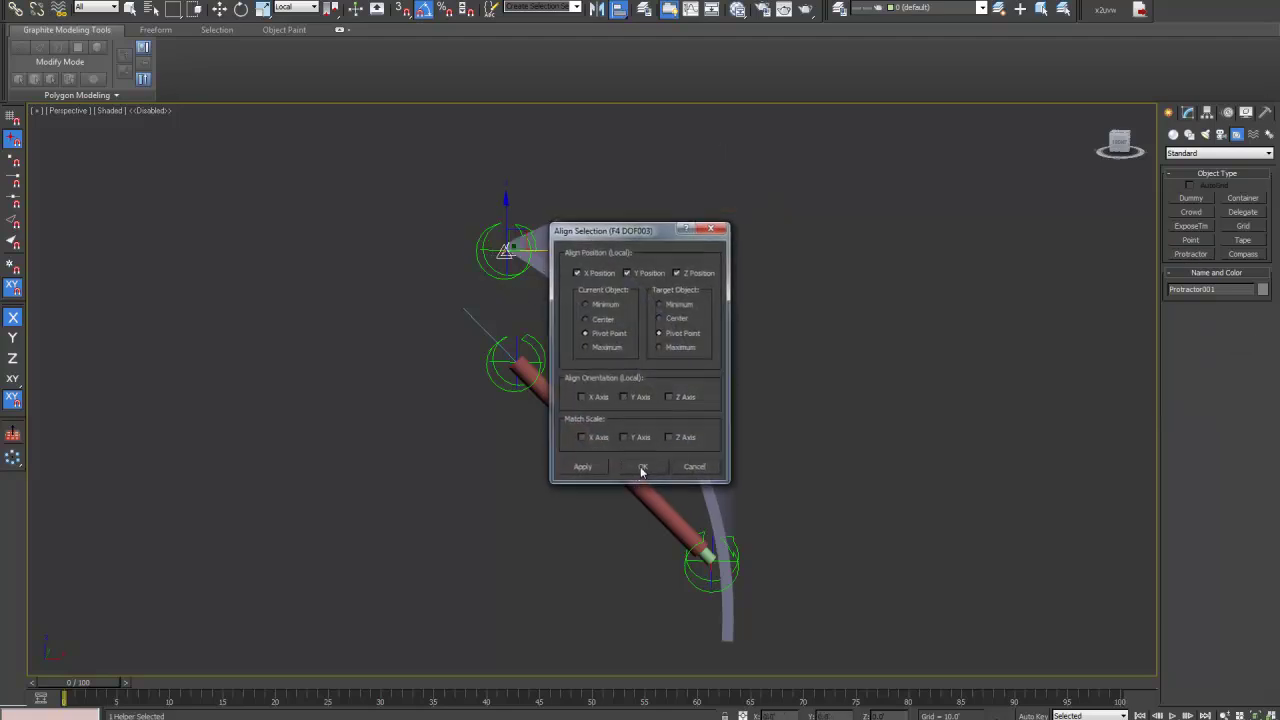
Step: Set the protractor's Object 1 to F4DOF001 and Object 2 to F4DOF002
click(1188, 113)
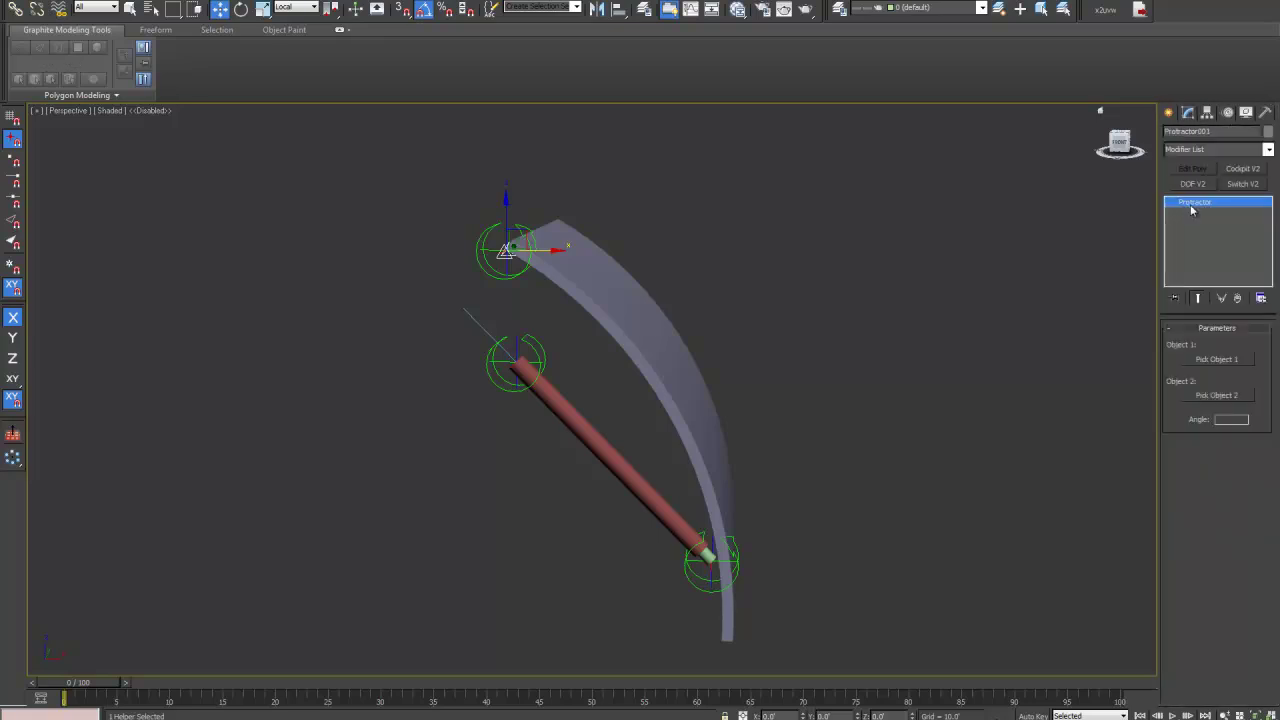
click(1216, 359)
click(497, 386)
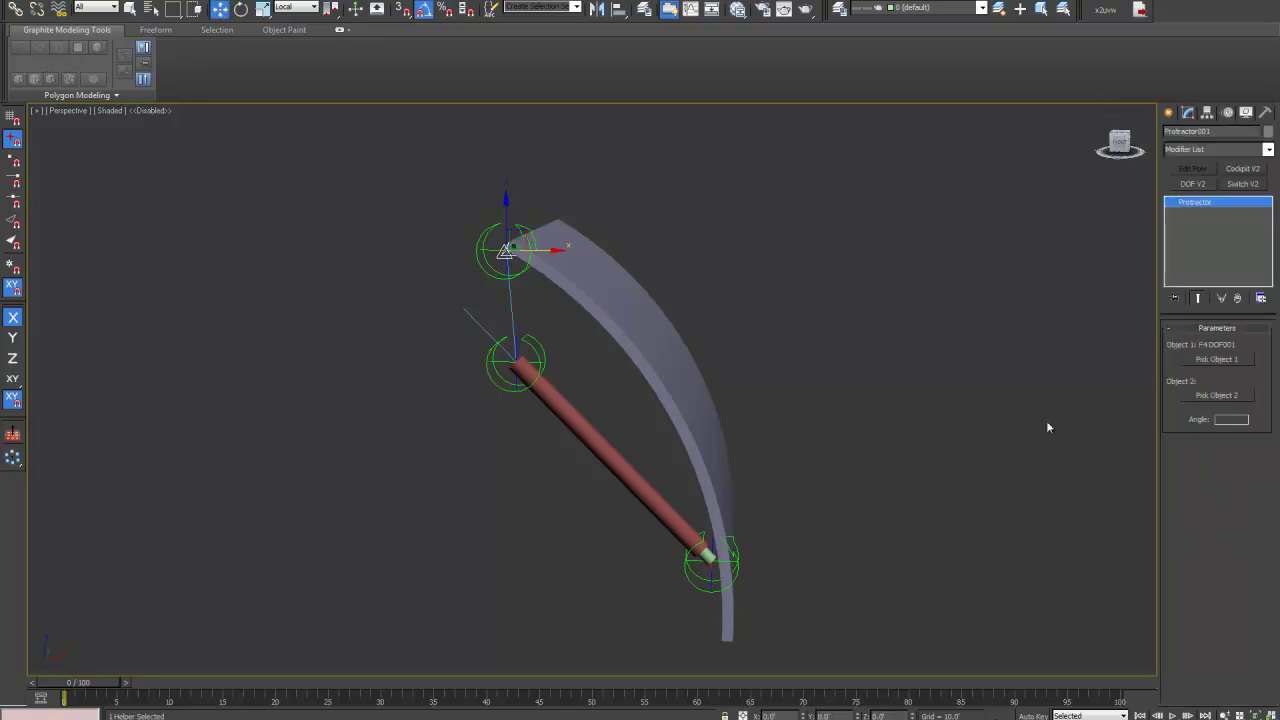
click(1208, 397)
click(695, 573)
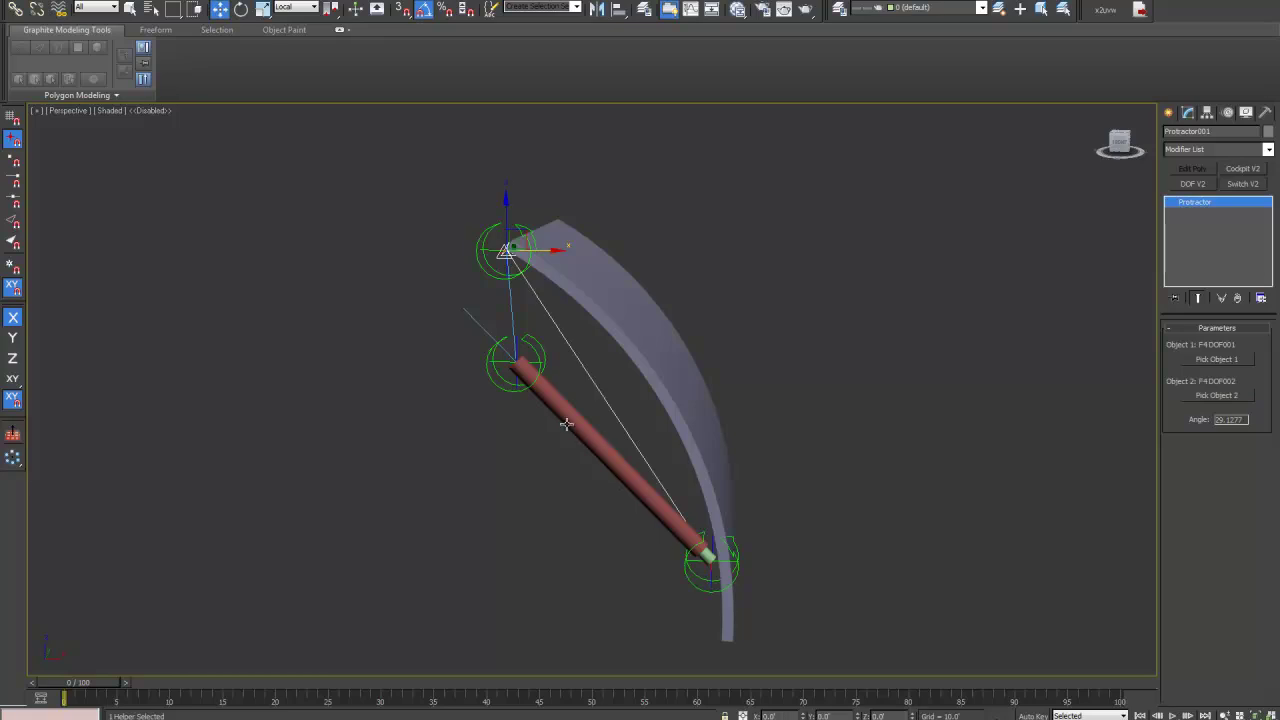
scroll(560, 411, up, 3)
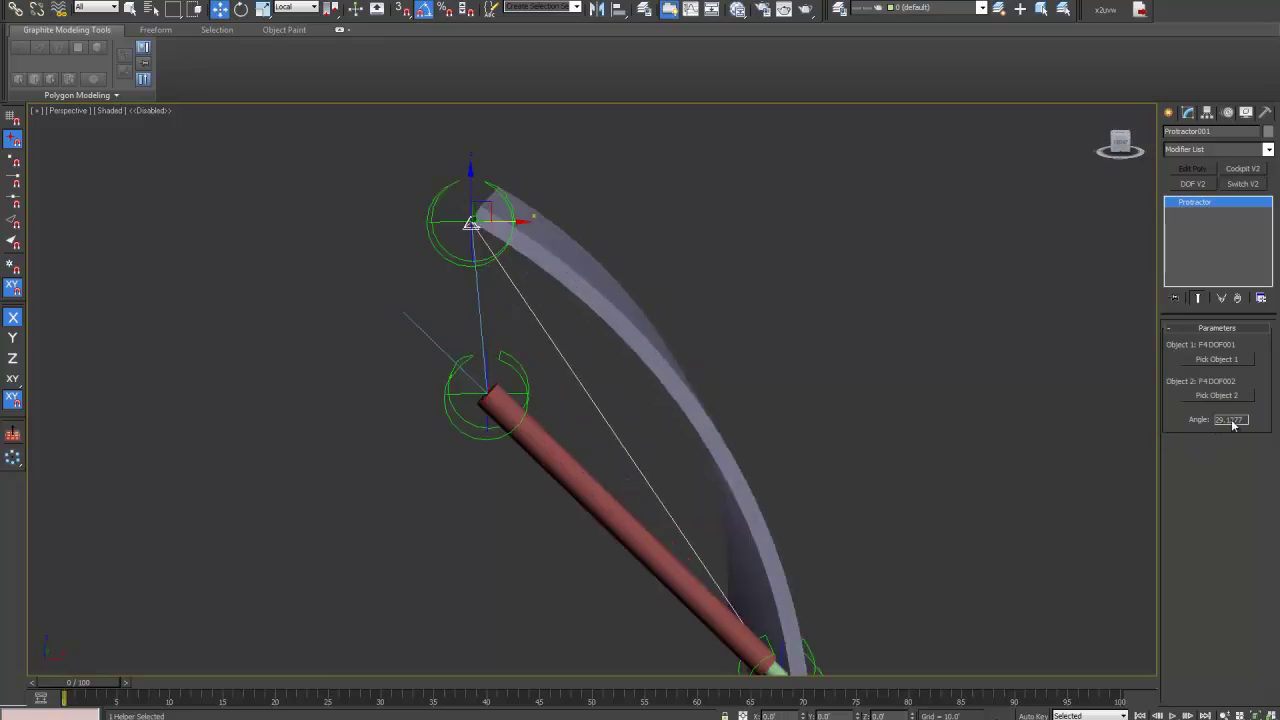
Step: Rotate hinge helper F4DOF003 to swing the door open, then rotate it back
key(Delete)
mouse_move(605, 438)
alt+middle_down()
mouse_move(580, 441)
mouse_move(632, 406)
mouse_move(603, 432)
alt+middle_up()
click(514, 286)
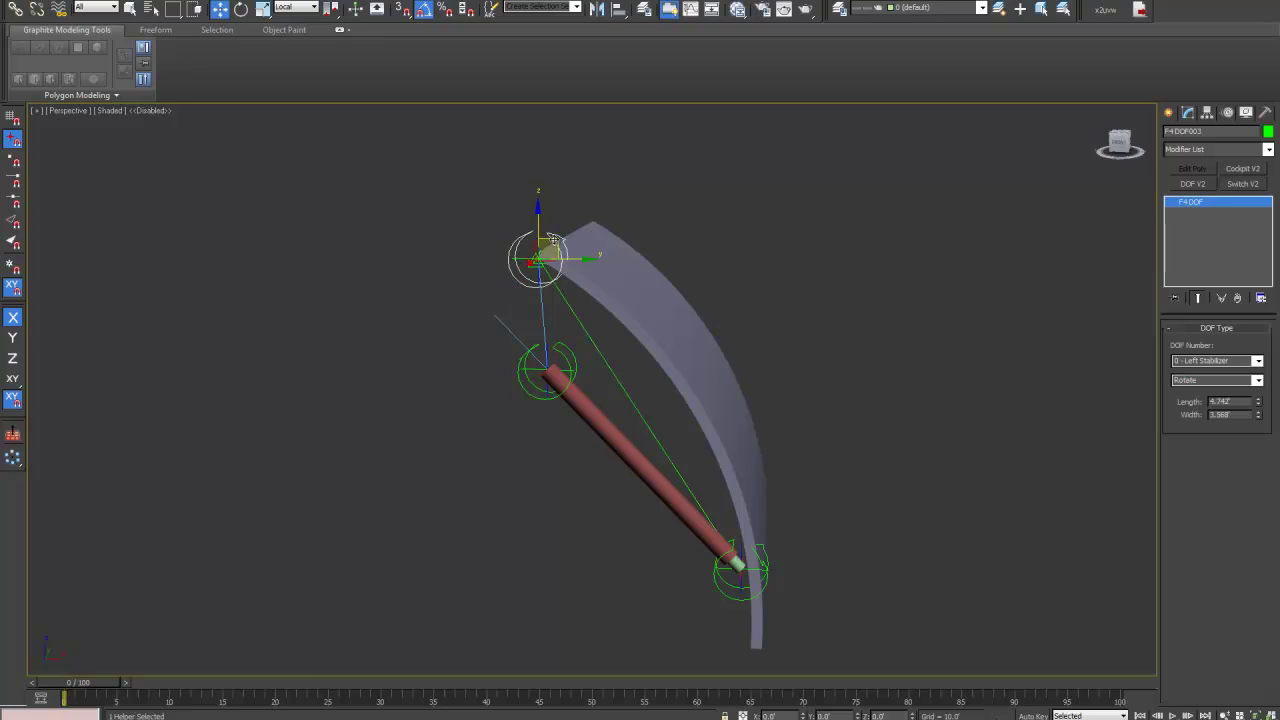
click(241, 9)
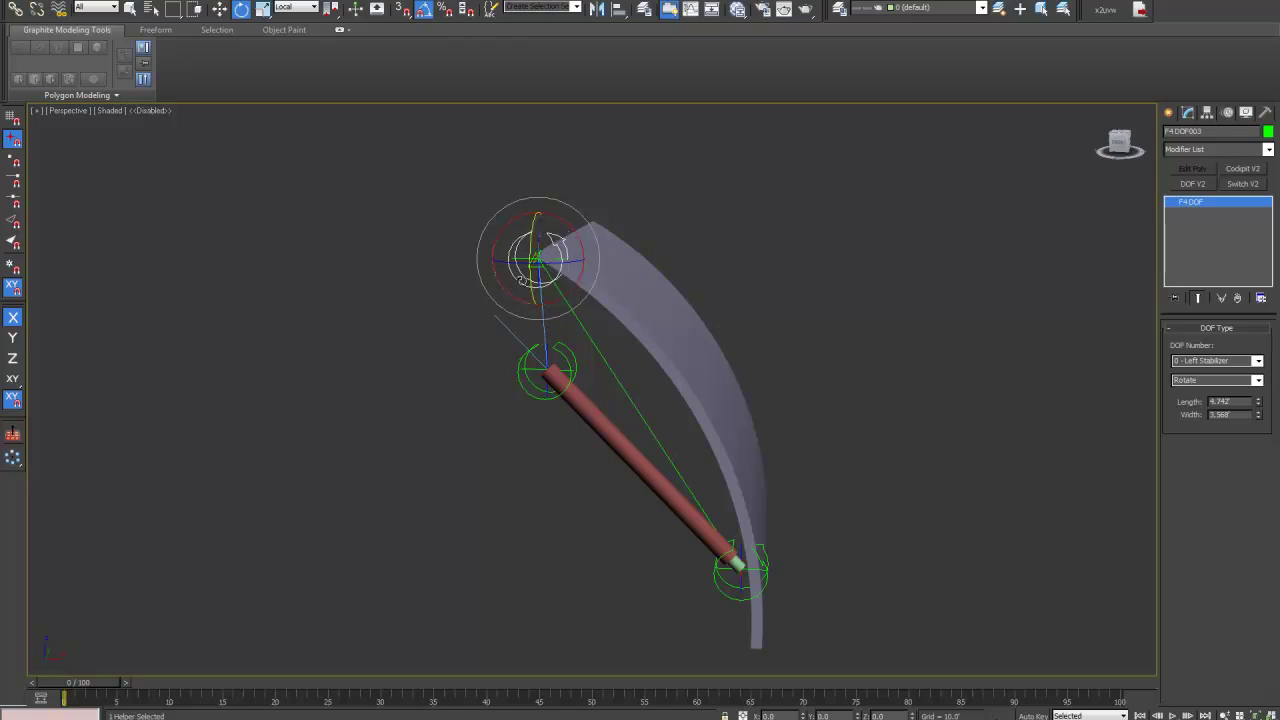
drag(508, 290, 525, 306)
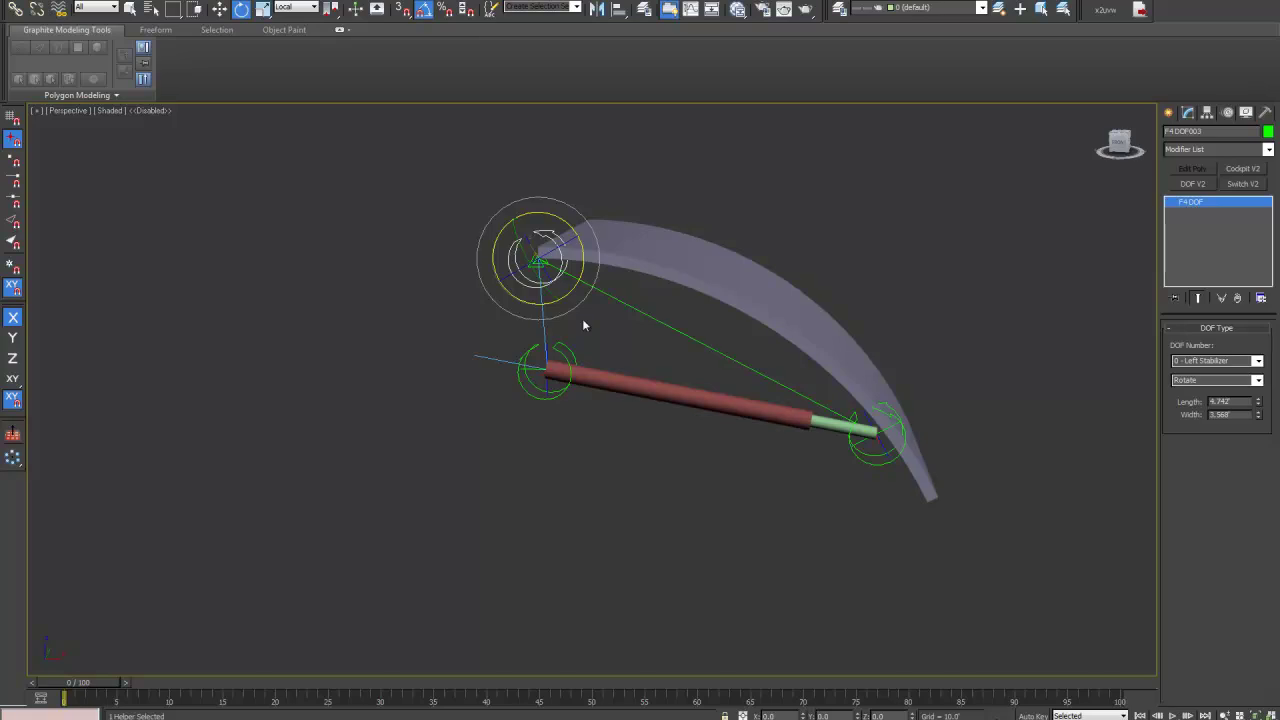
drag(584, 325, 584, 268)
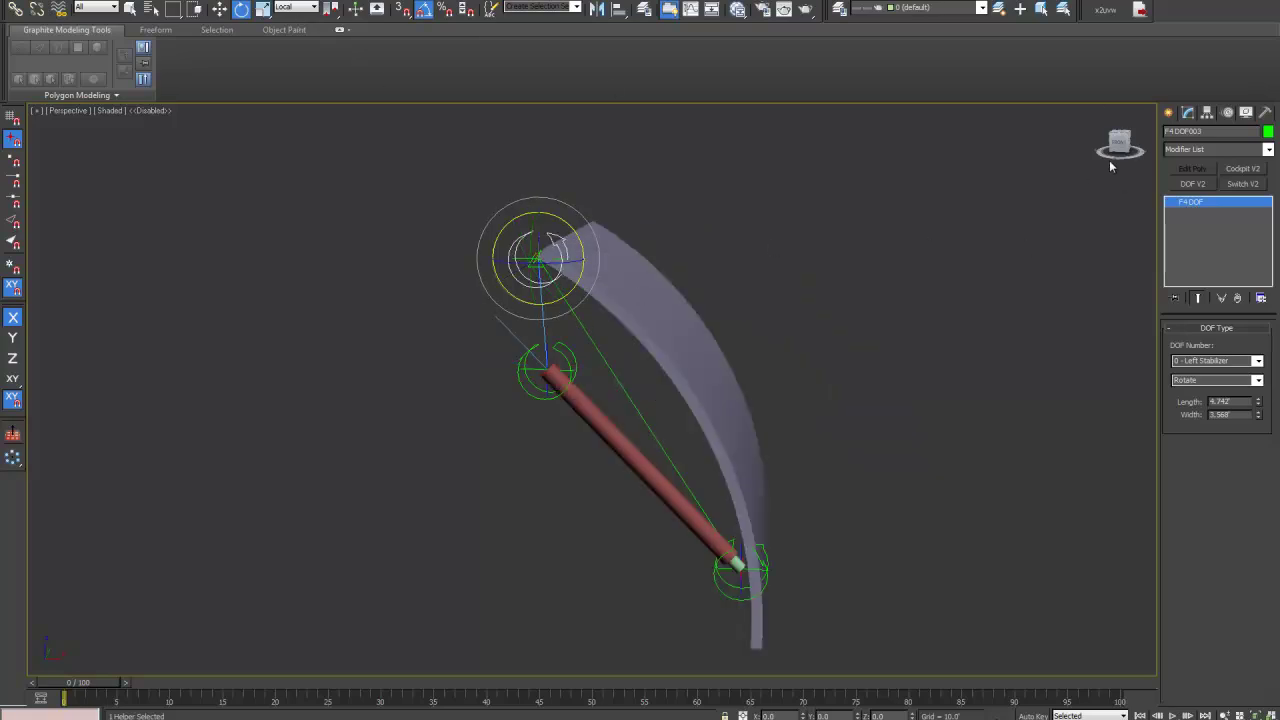
Step: Add an F4 Render Control to F4DOF003: Type Add, Result Scratch, first input DOF, 24.804 cleared
click(1268, 149)
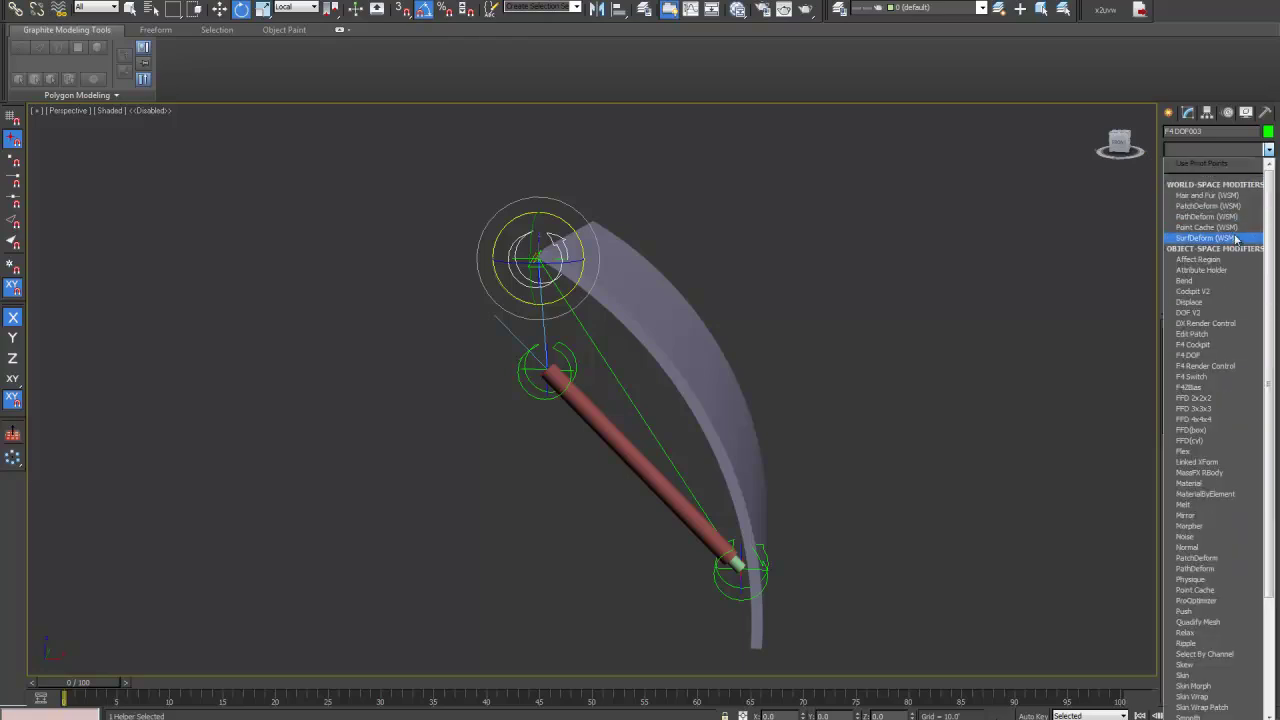
click(1227, 368)
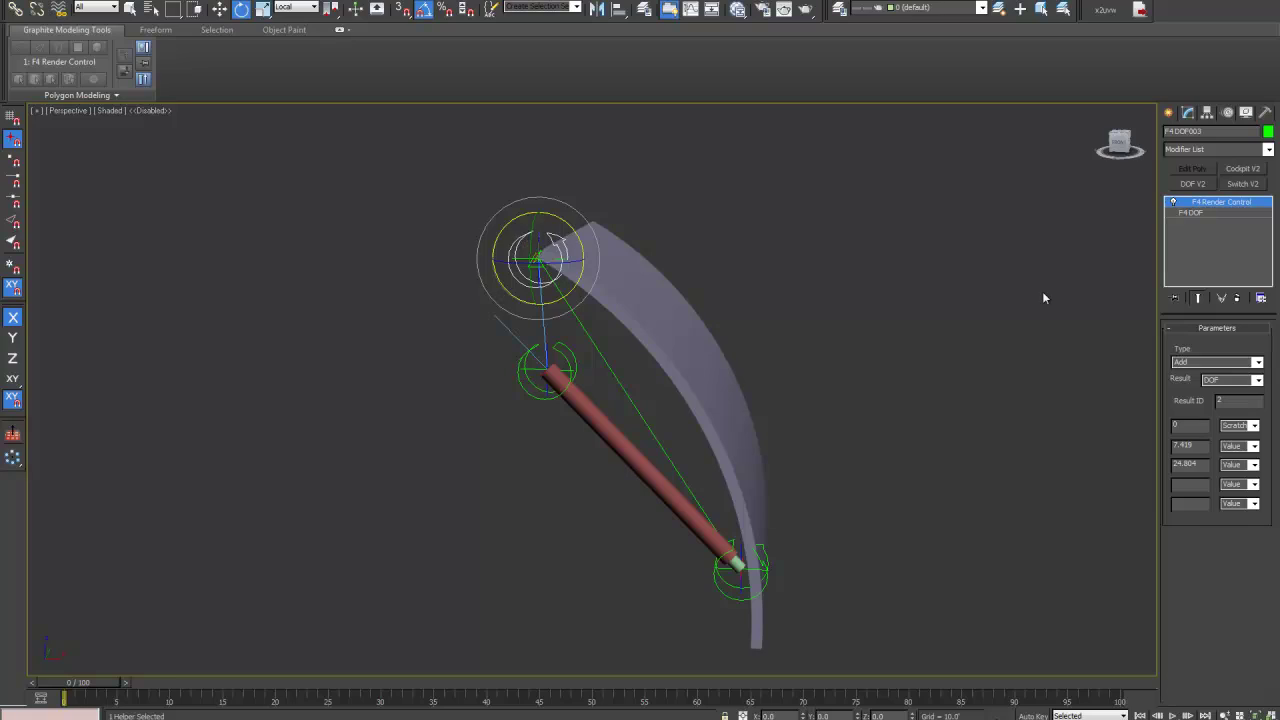
click(1257, 362)
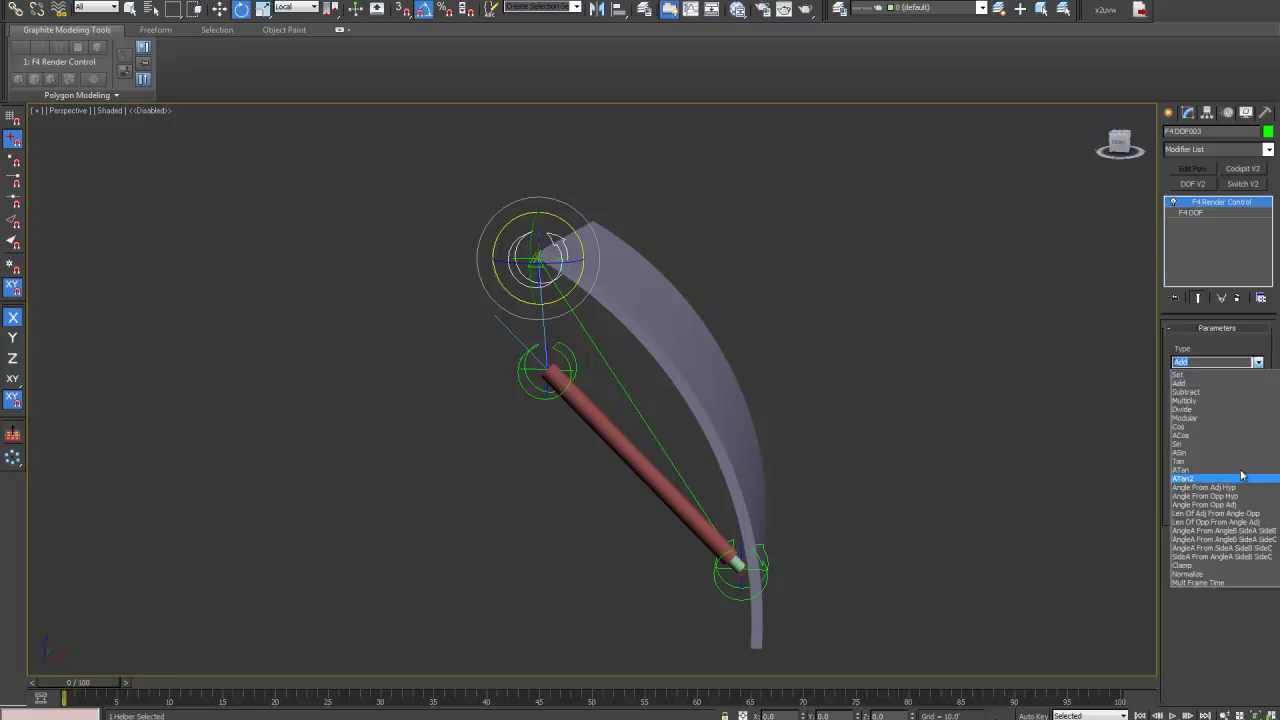
click(1195, 383)
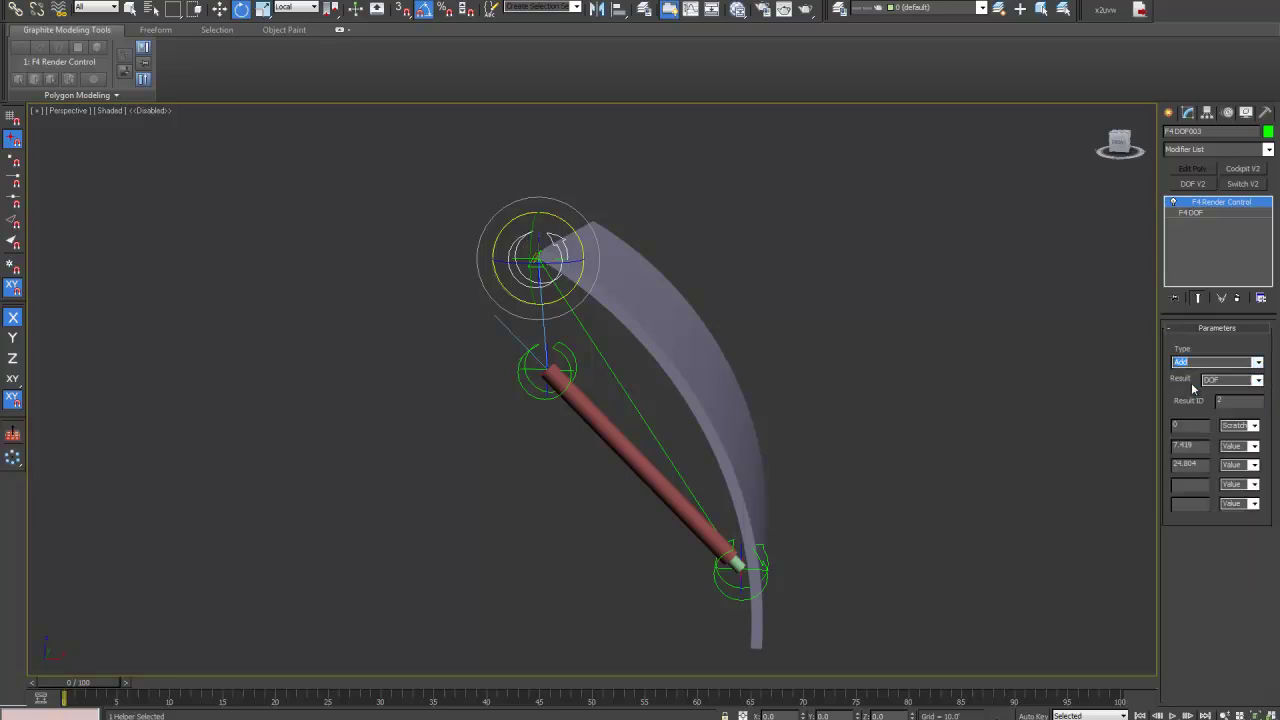
click(1257, 380)
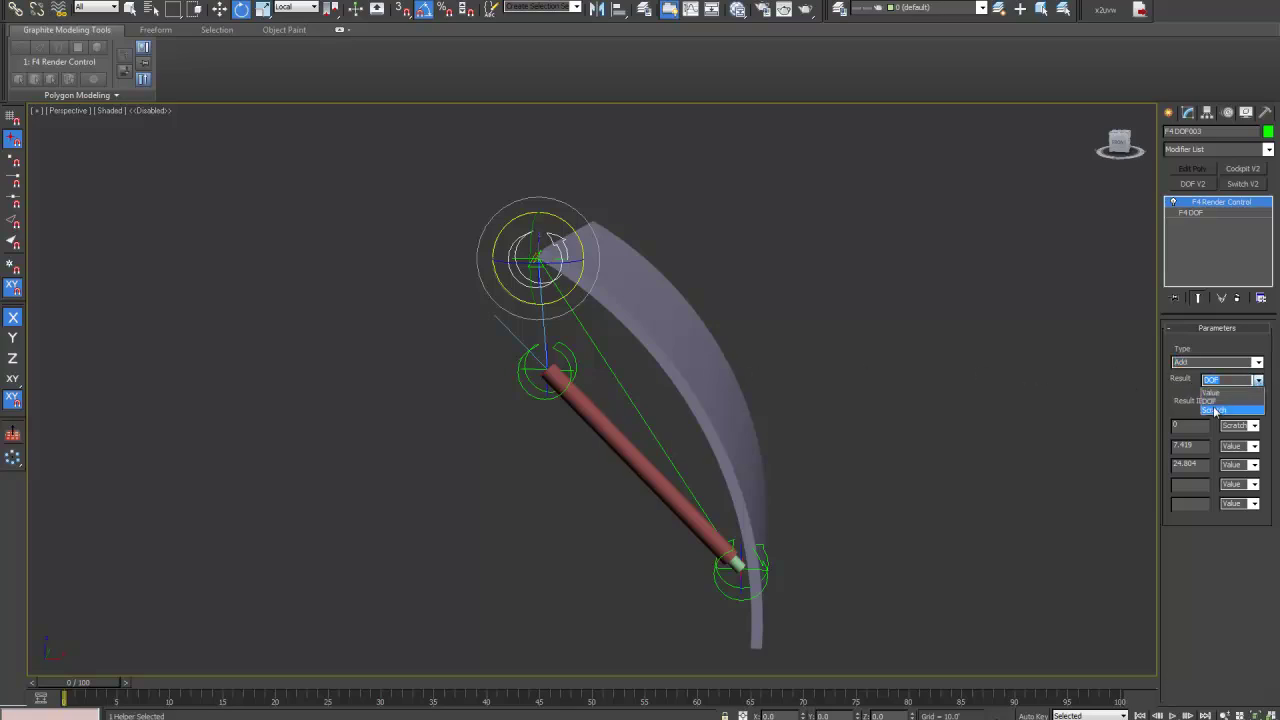
click(1216, 410)
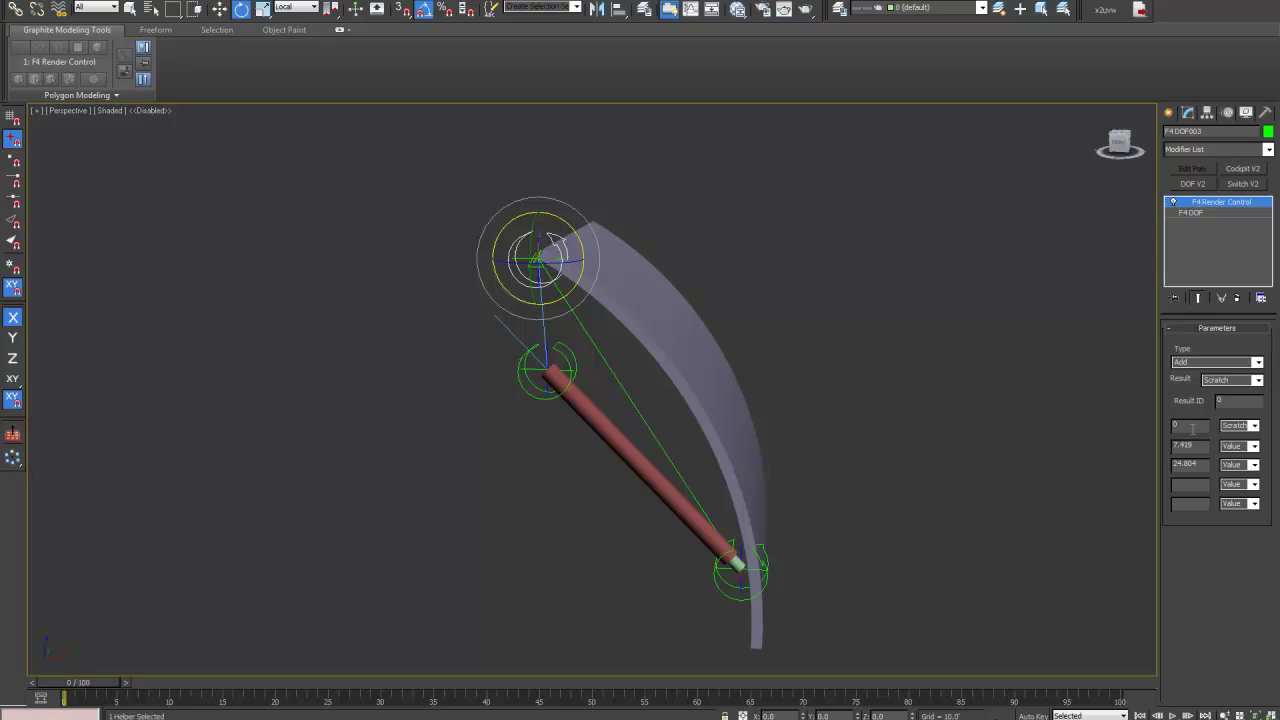
click(1253, 425)
click(1228, 446)
key(BackSpace)
Step: In Calculator, convert 29.1277 degrees to radians (0.5083742685331523) and copy the result
drag(1194, 447, 1168, 436)
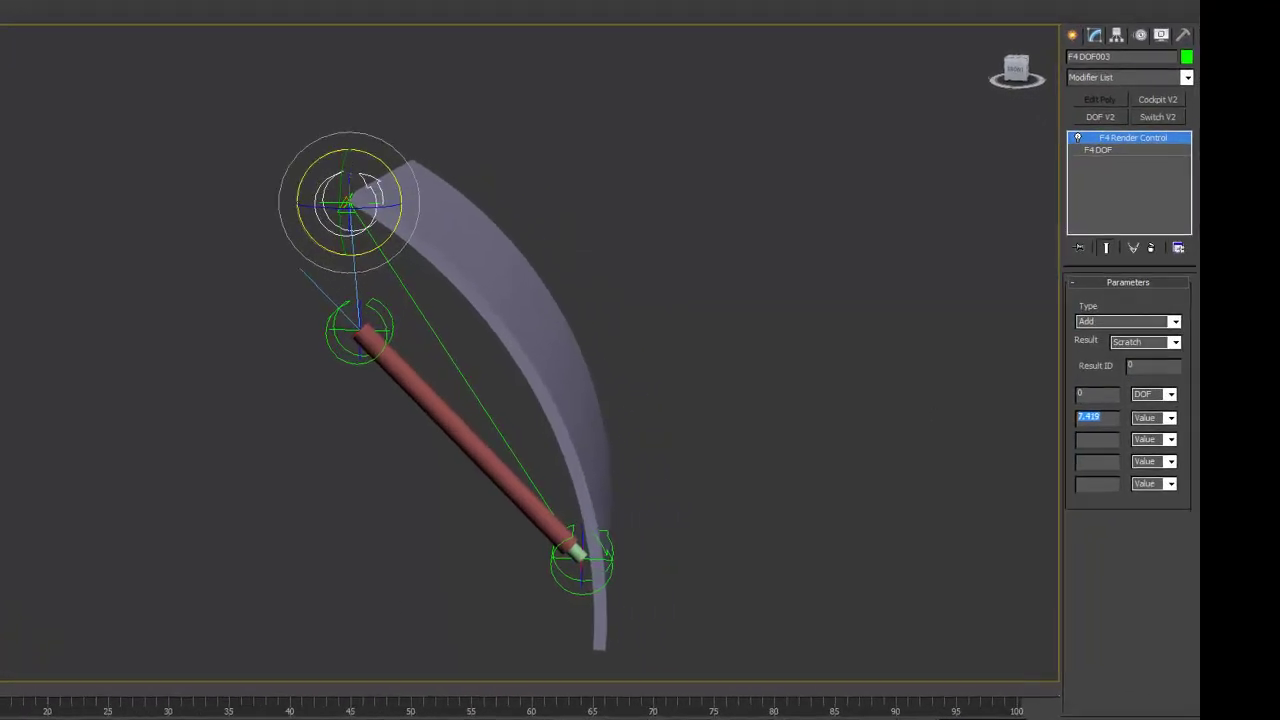
key(alt+Tab)
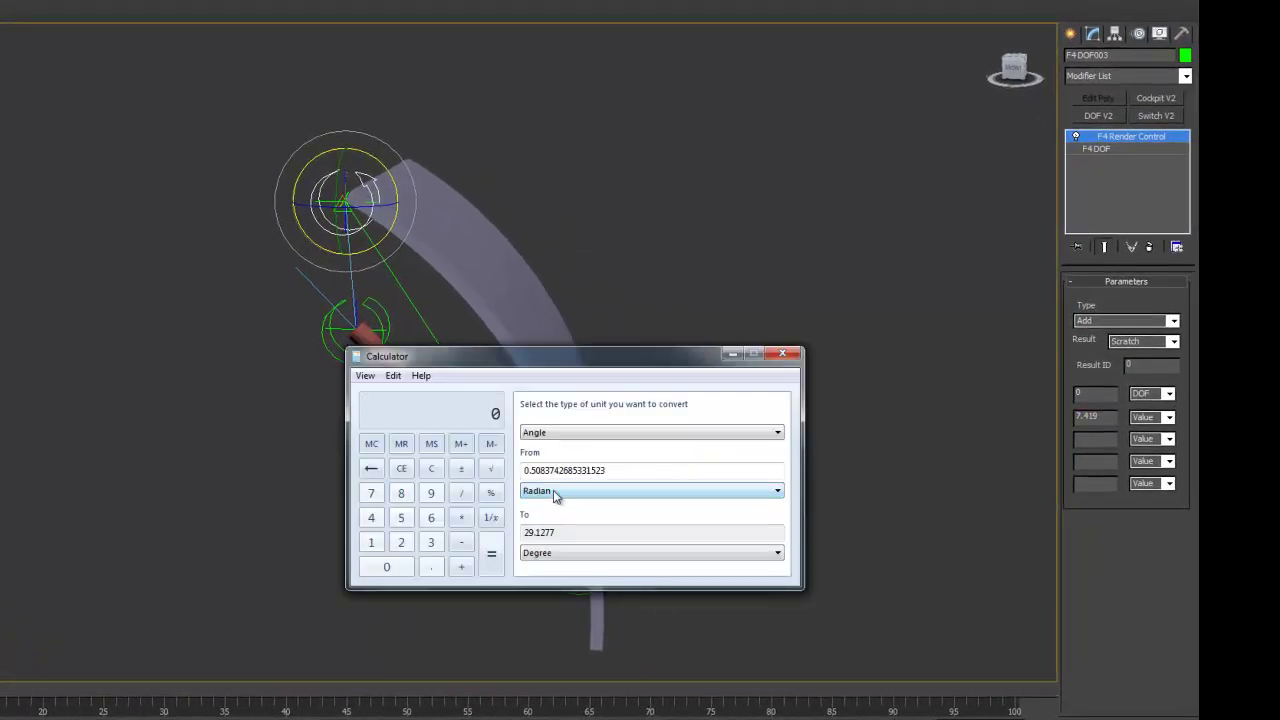
double_click(609, 469)
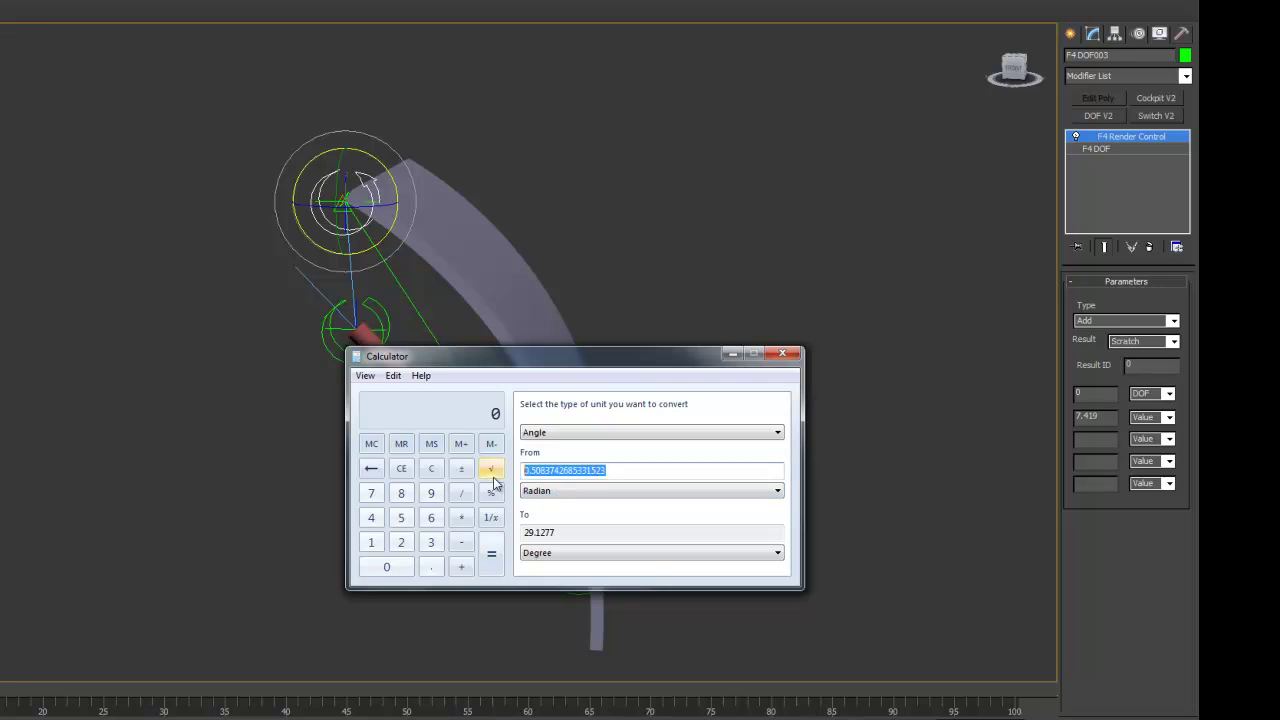
click(564, 493)
click(537, 504)
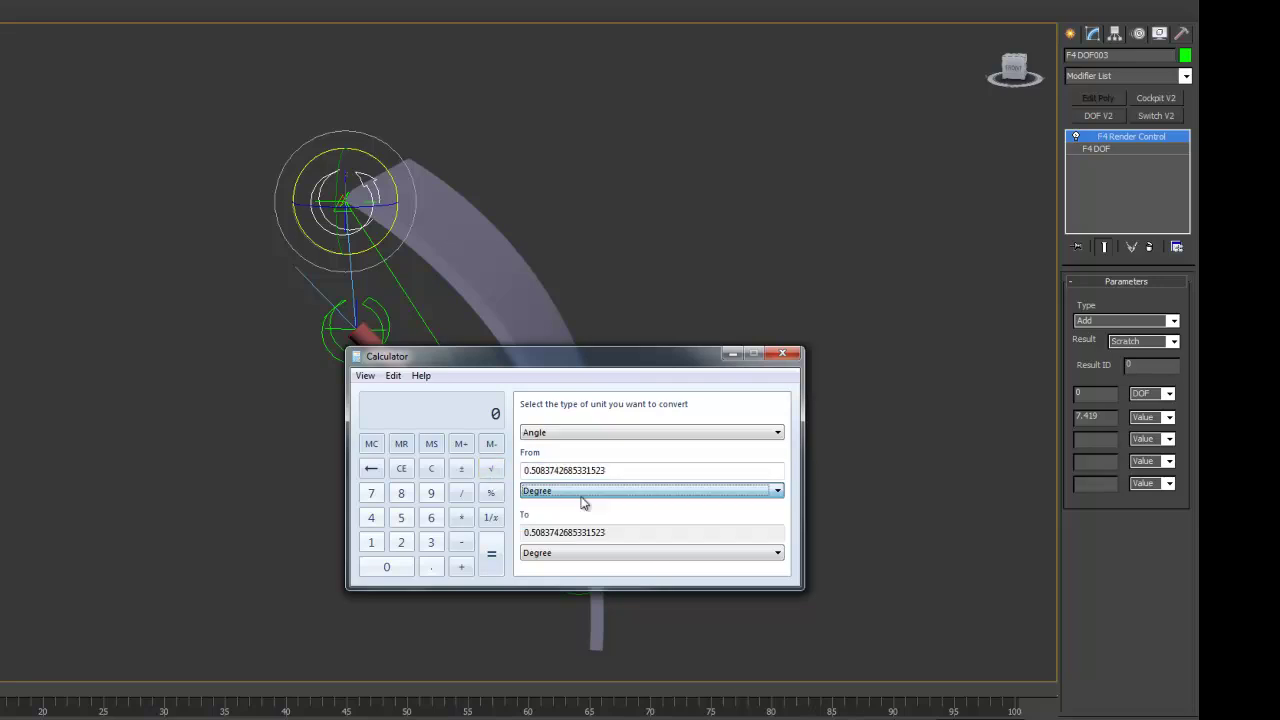
drag(608, 470, 486, 466)
text(29.)
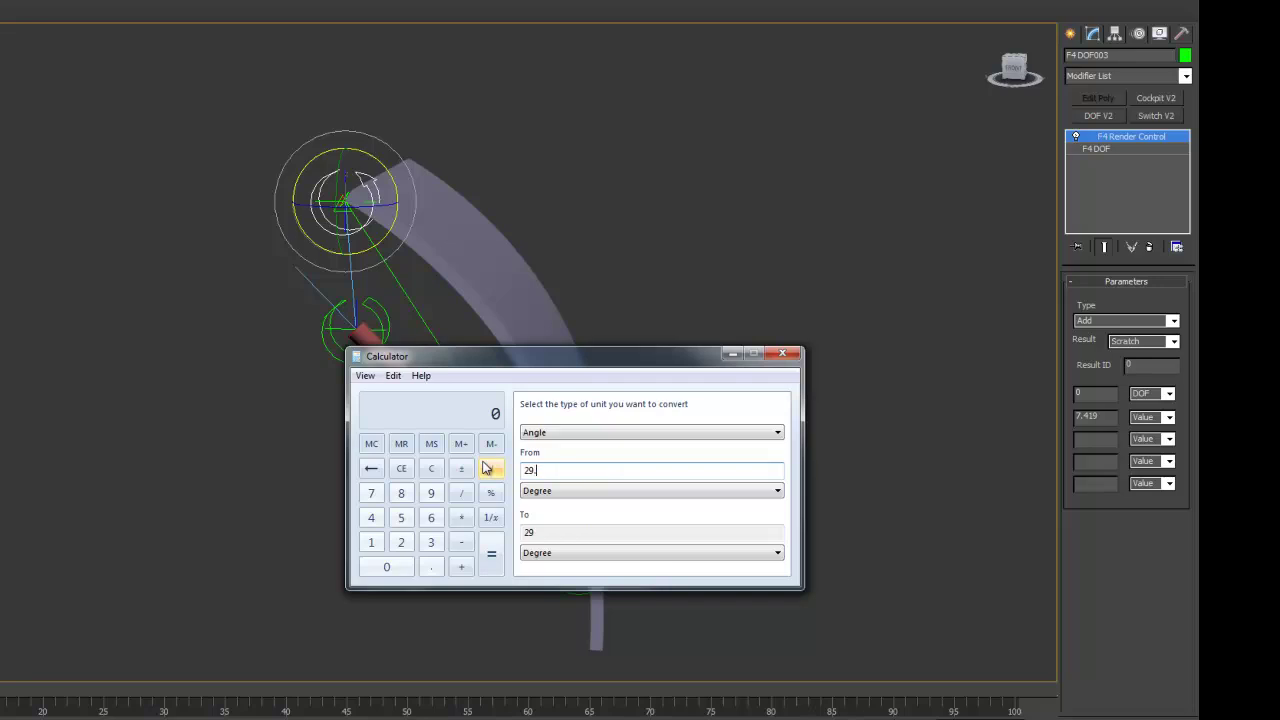
text(1277)
click(557, 552)
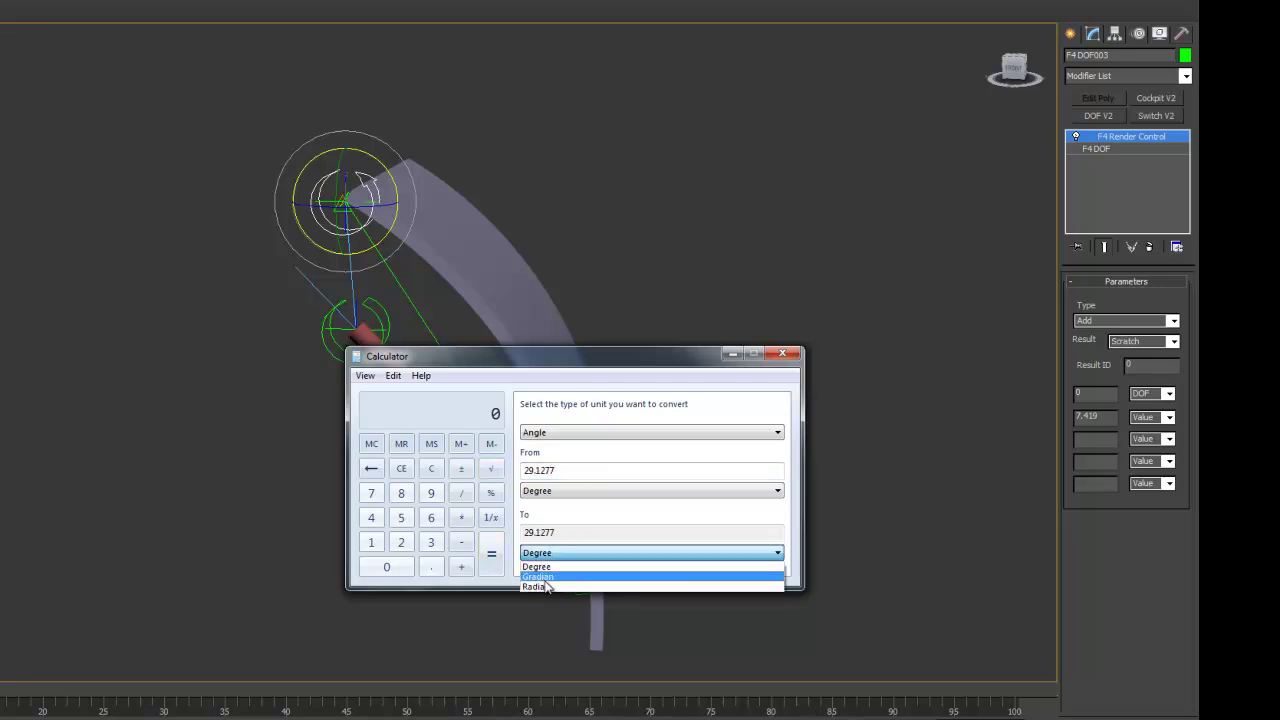
click(547, 587)
double_click(561, 532)
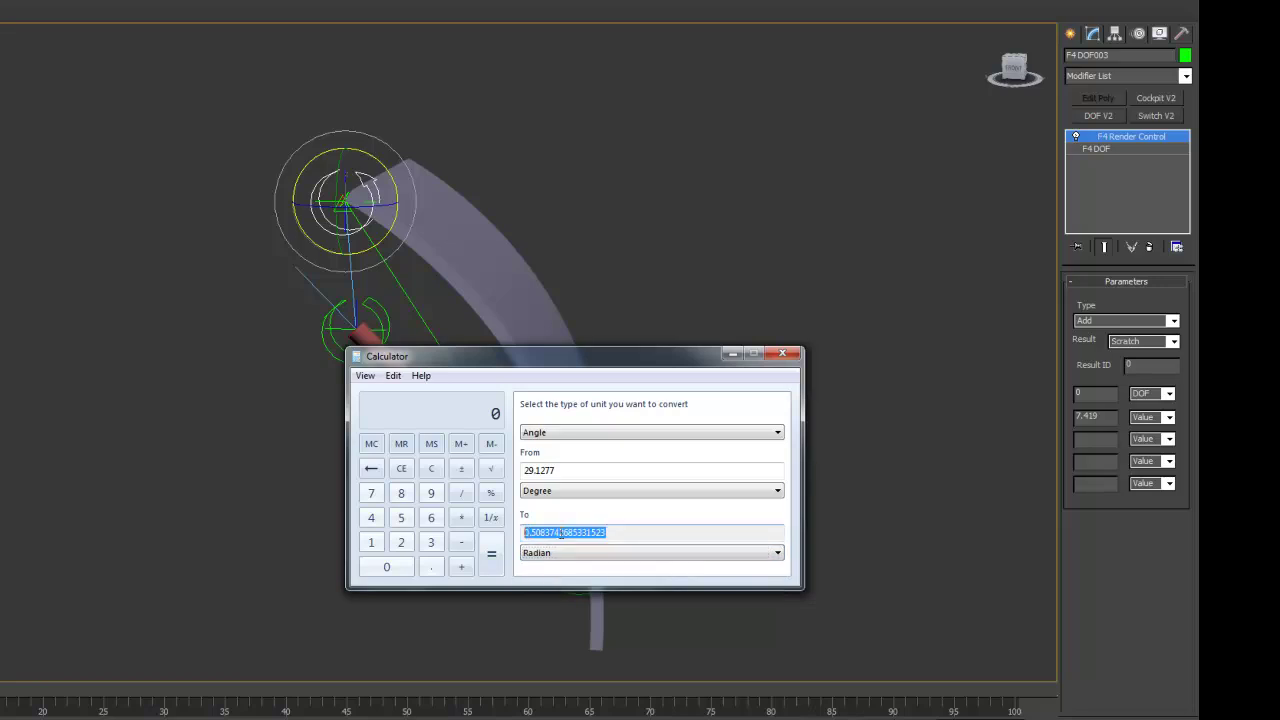
right_click(561, 532)
click(598, 580)
Step: Paste 0.5083742685331523 into the Render Control field in place of 7.419
double_click(1092, 416)
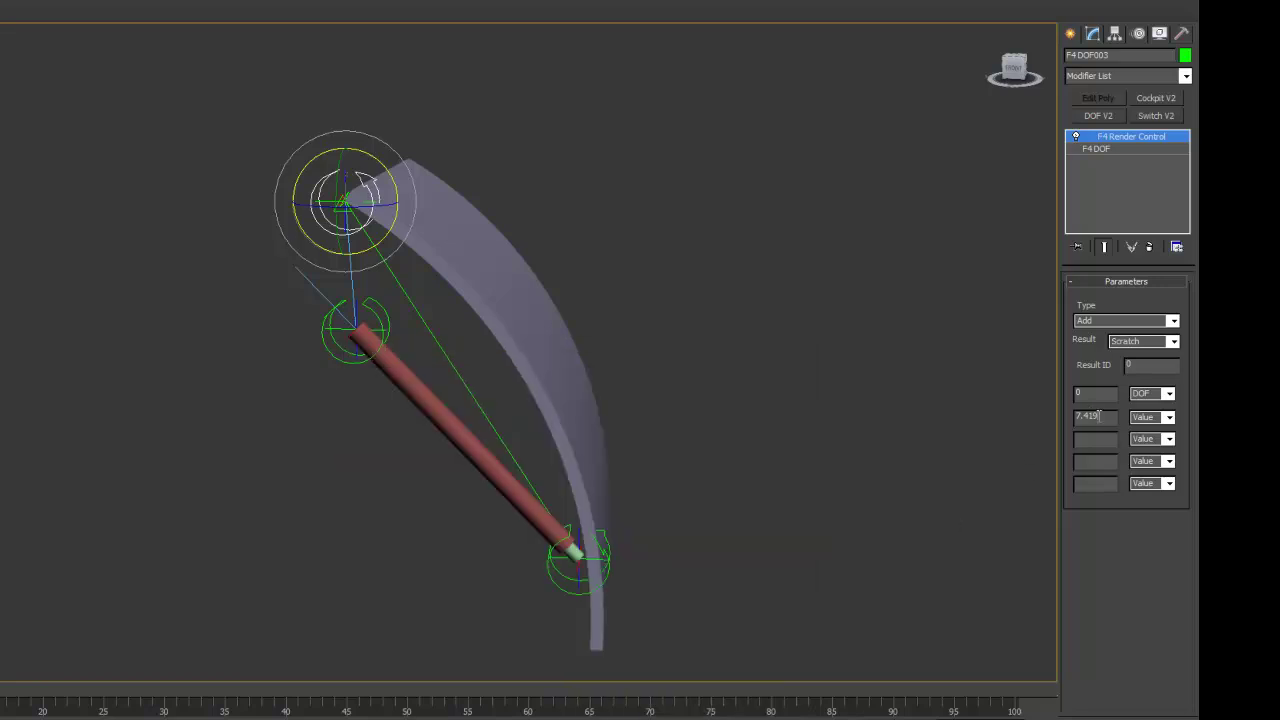
right_click(1092, 416)
click(1043, 488)
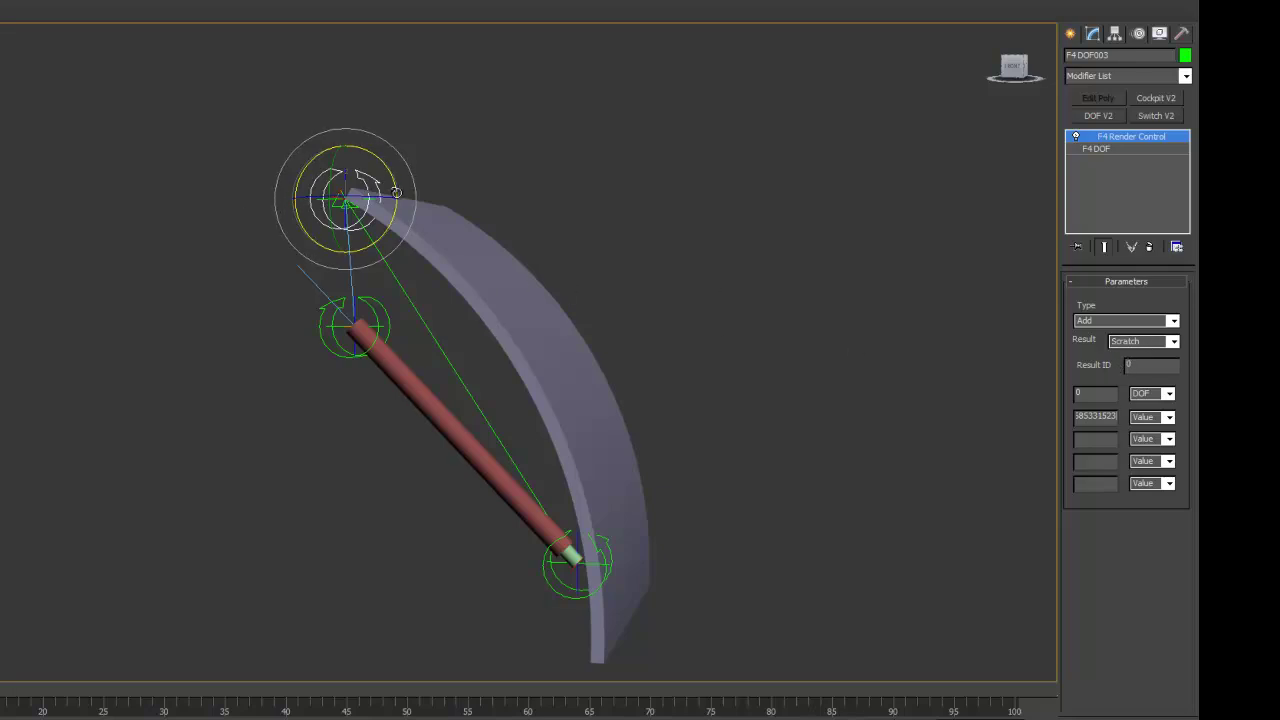
double_click(1094, 417)
Step: Switch to Move and select the lower DOF helper F4DOF002 at the piston end
alt+middle_drag(309, 343, 332, 350)
key(w)
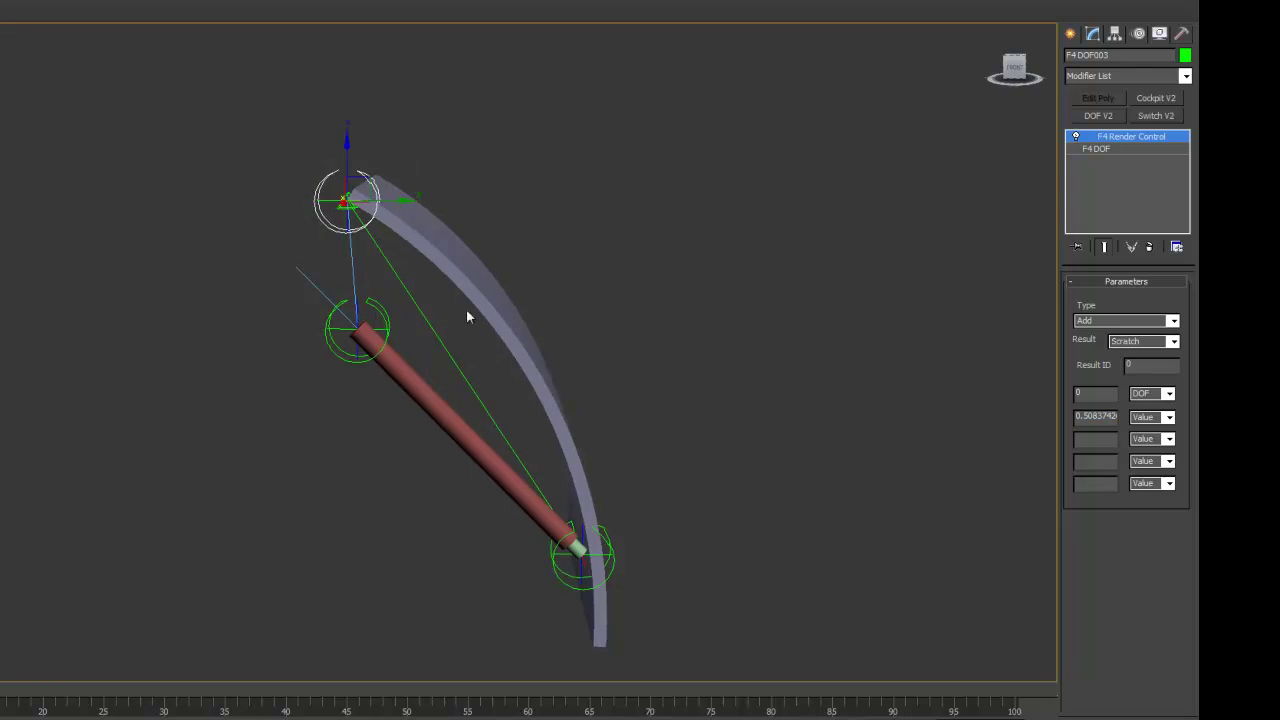
click(410, 294)
key(ctrl+d)
alt+middle_drag(499, 458, 463, 457)
click(313, 186)
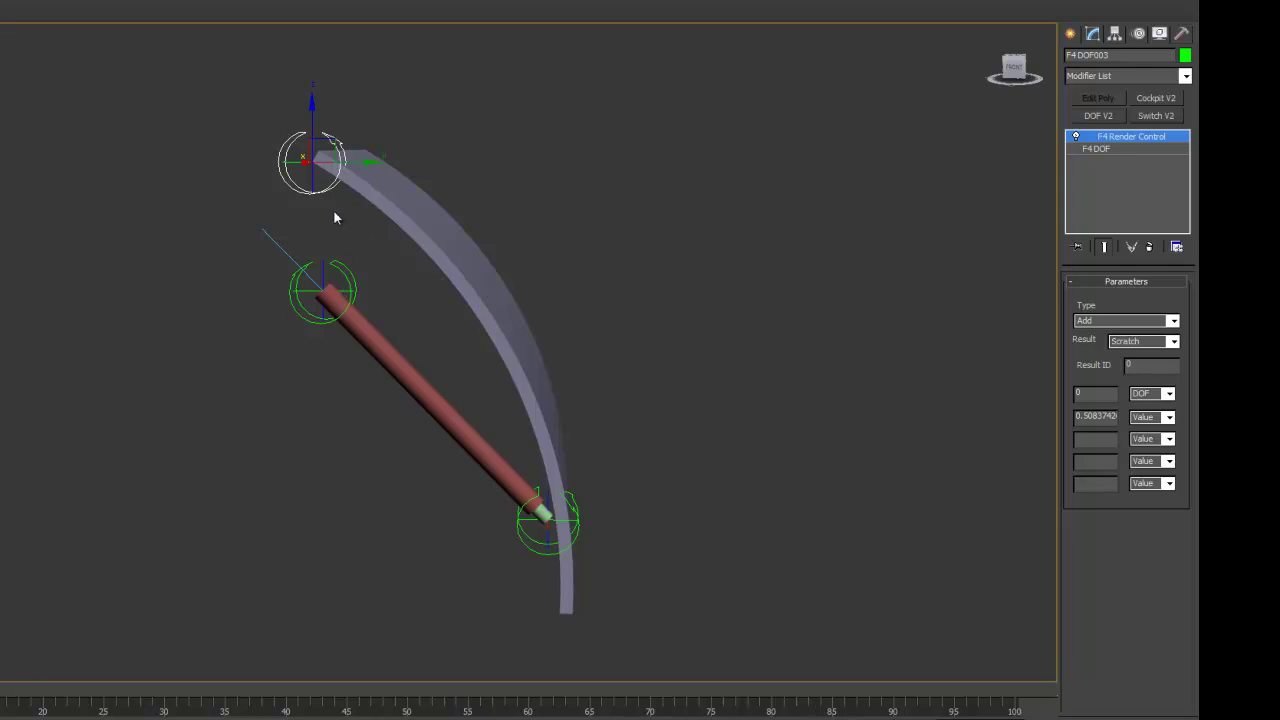
click(306, 235)
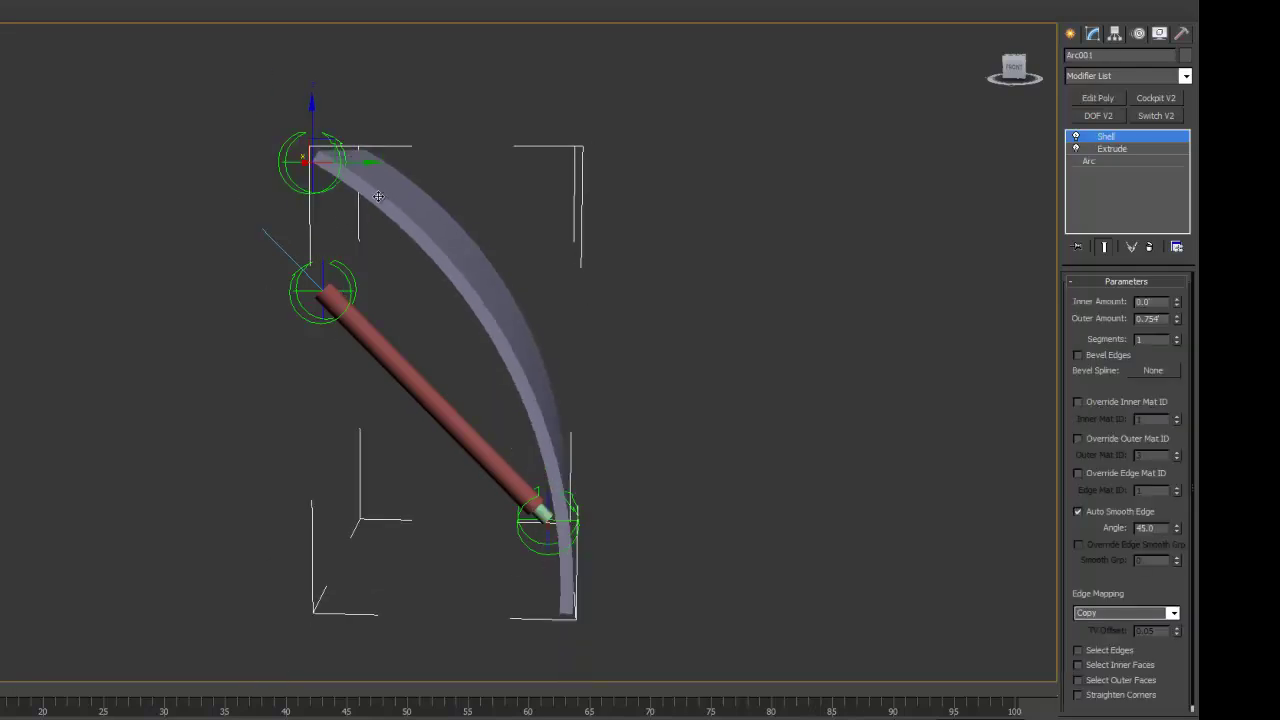
click(270, 293)
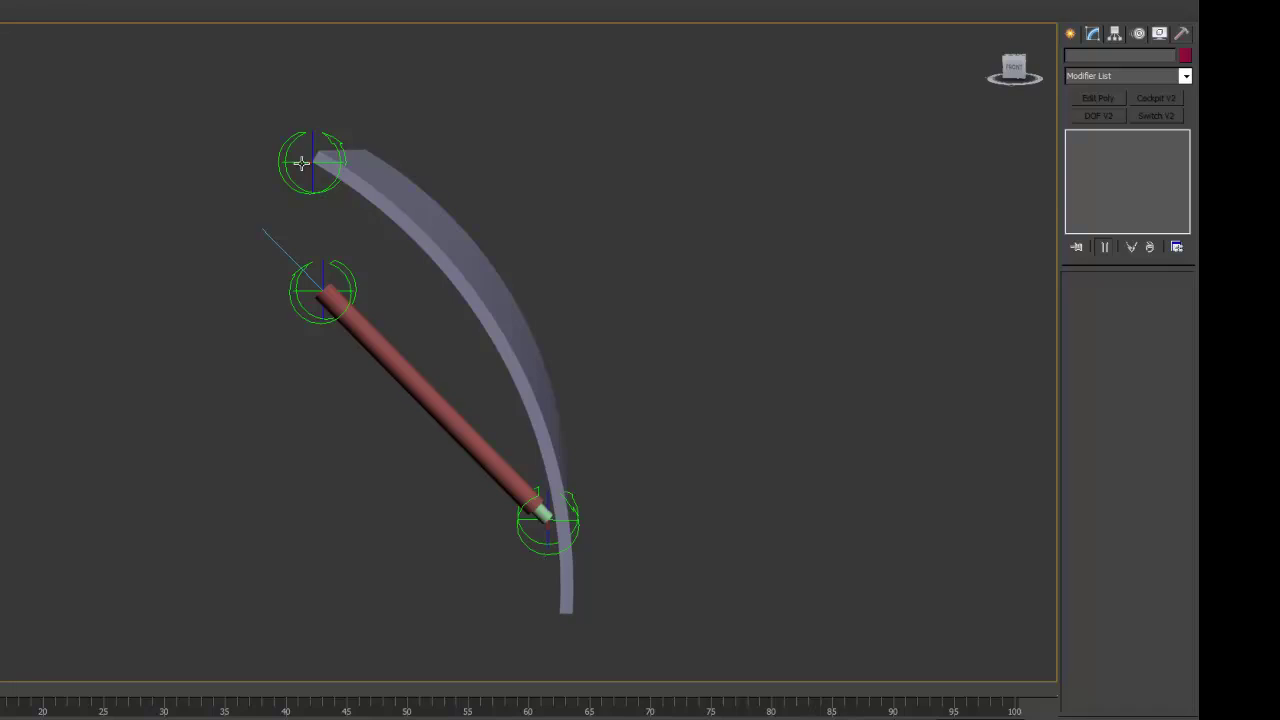
click(523, 546)
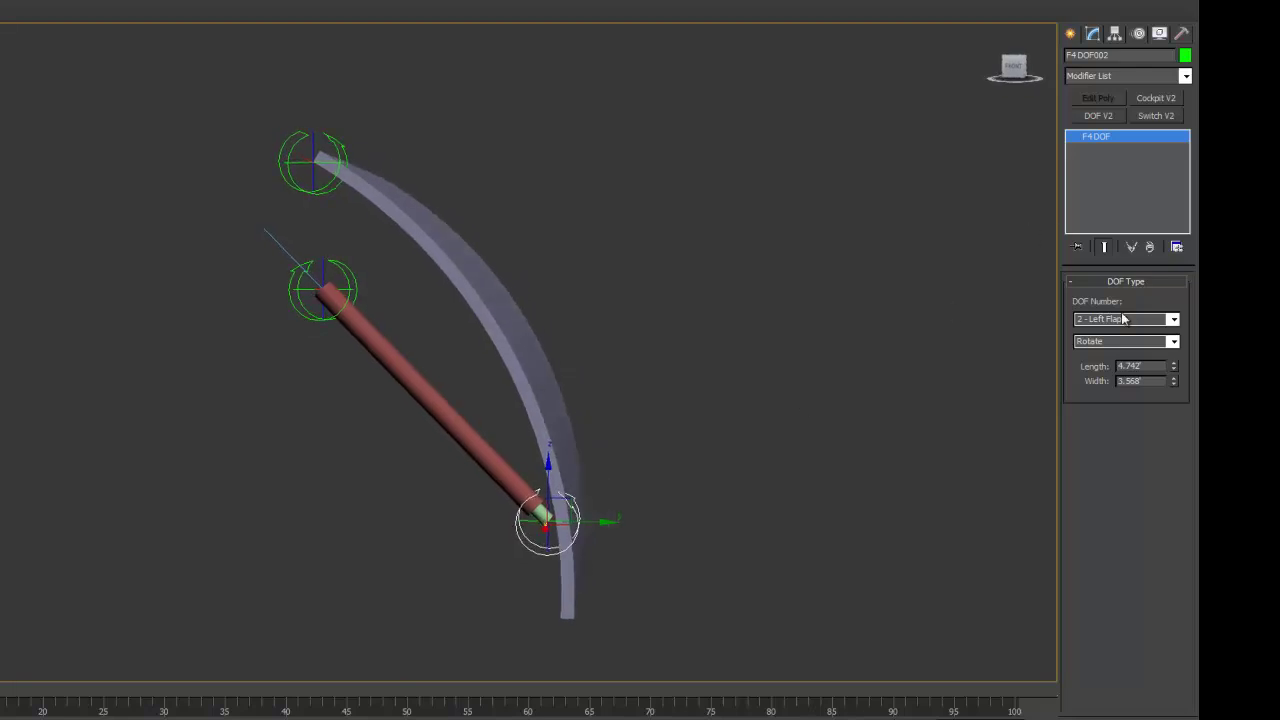
Step: Add an F4 Render Control to F4DOF002 with type AngleA From AngleB SideA SideC
click(1186, 76)
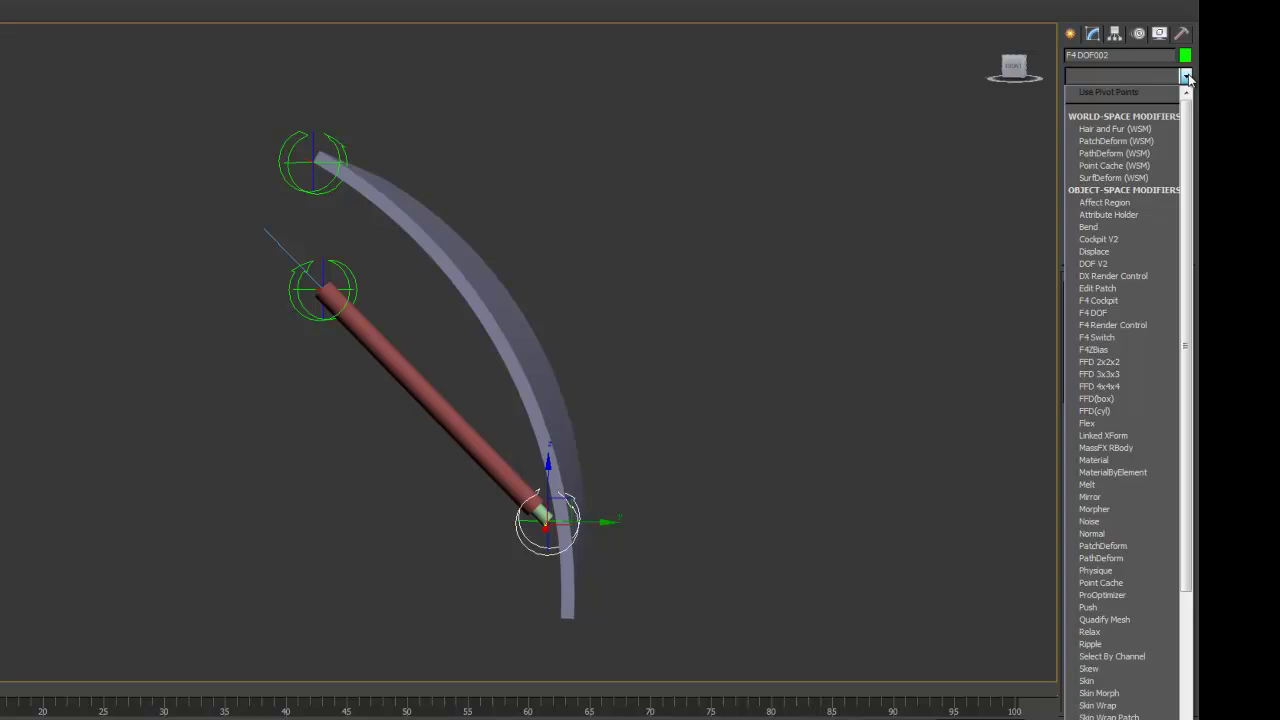
click(1081, 328)
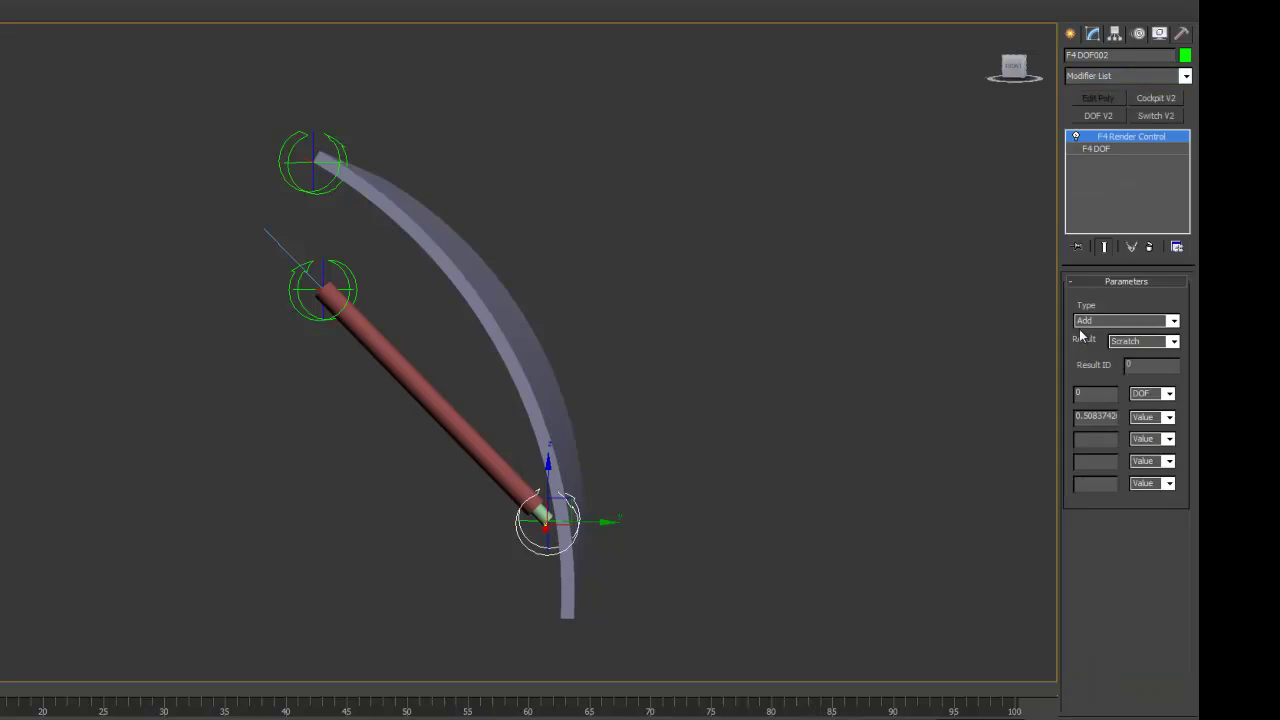
click(1172, 324)
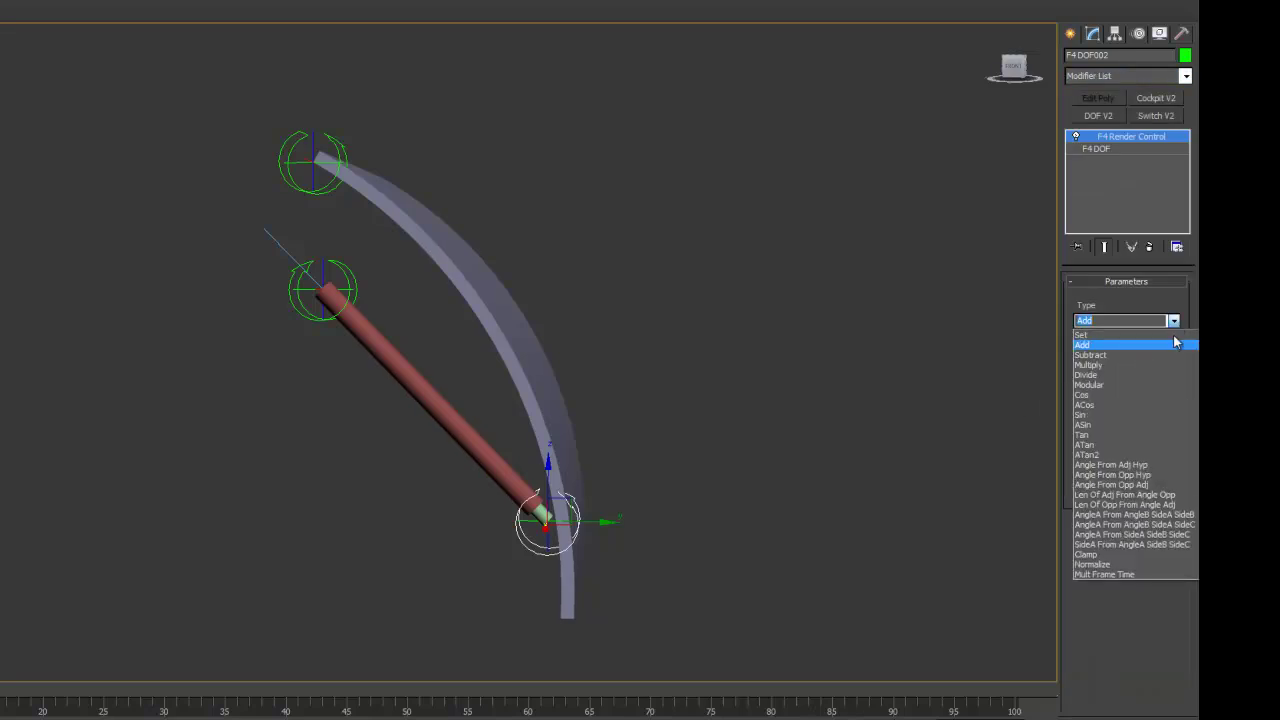
click(1168, 526)
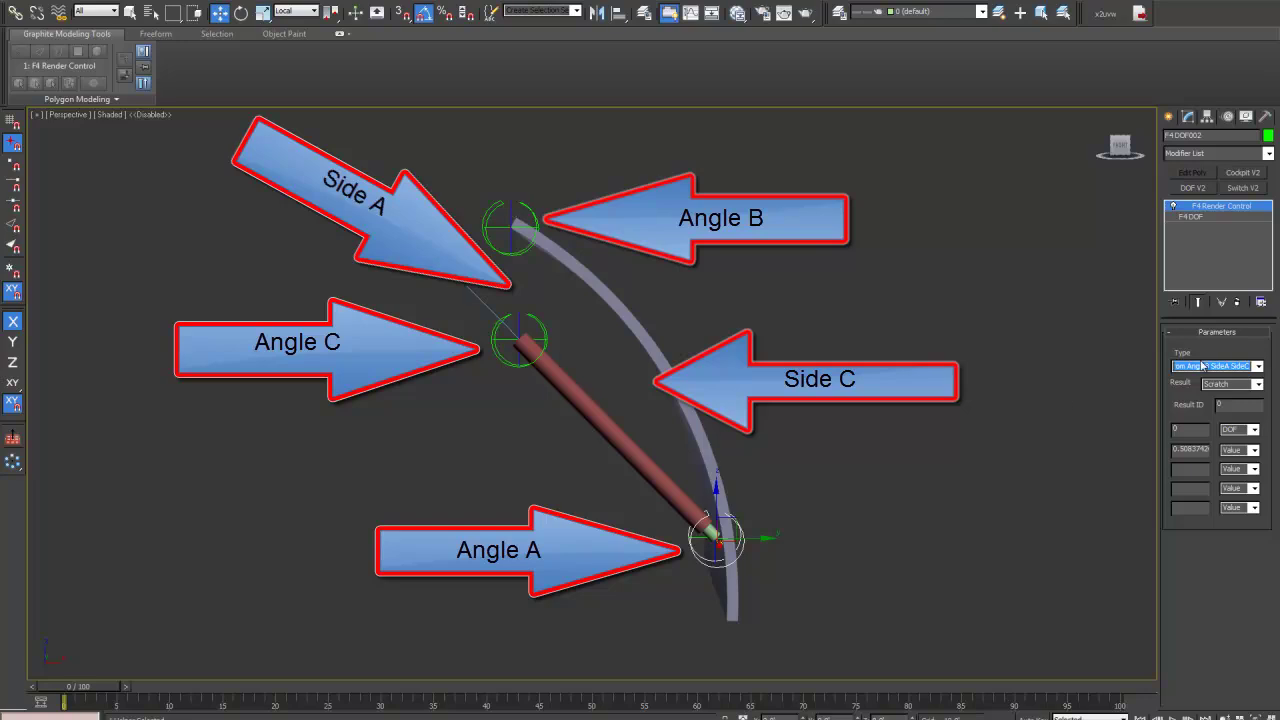
drag(1180, 368, 1172, 366)
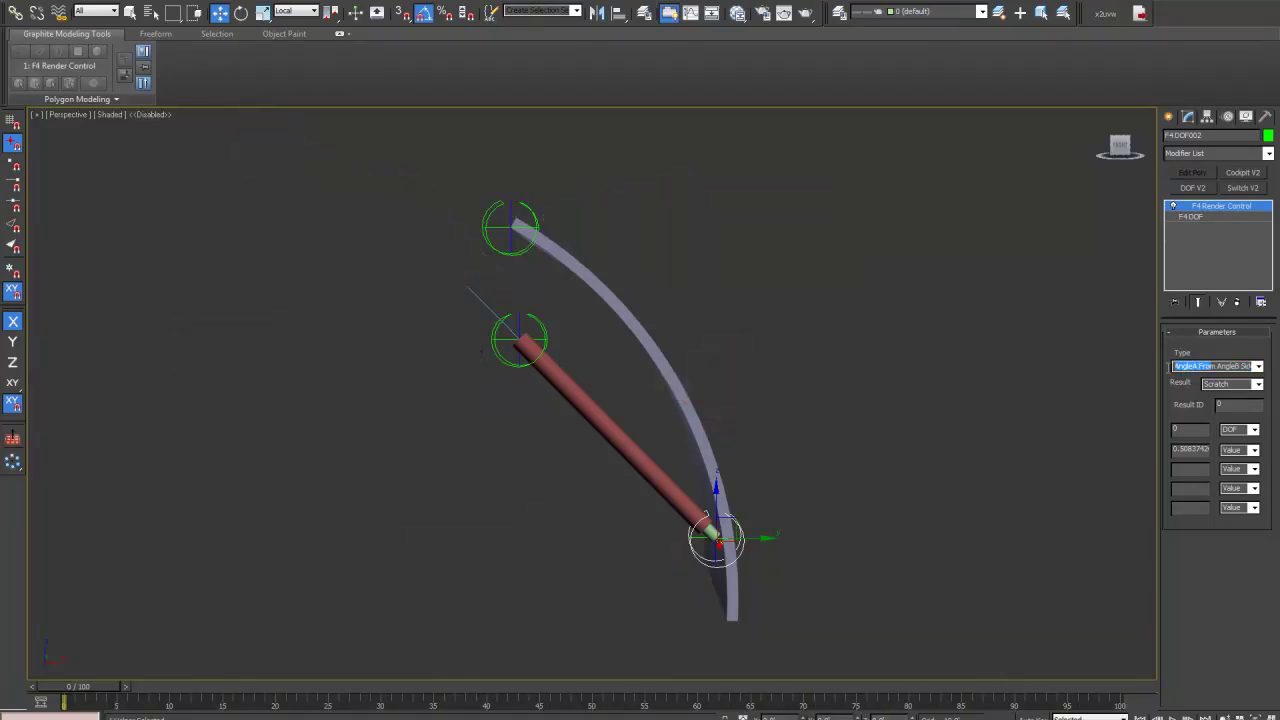
click(504, 230)
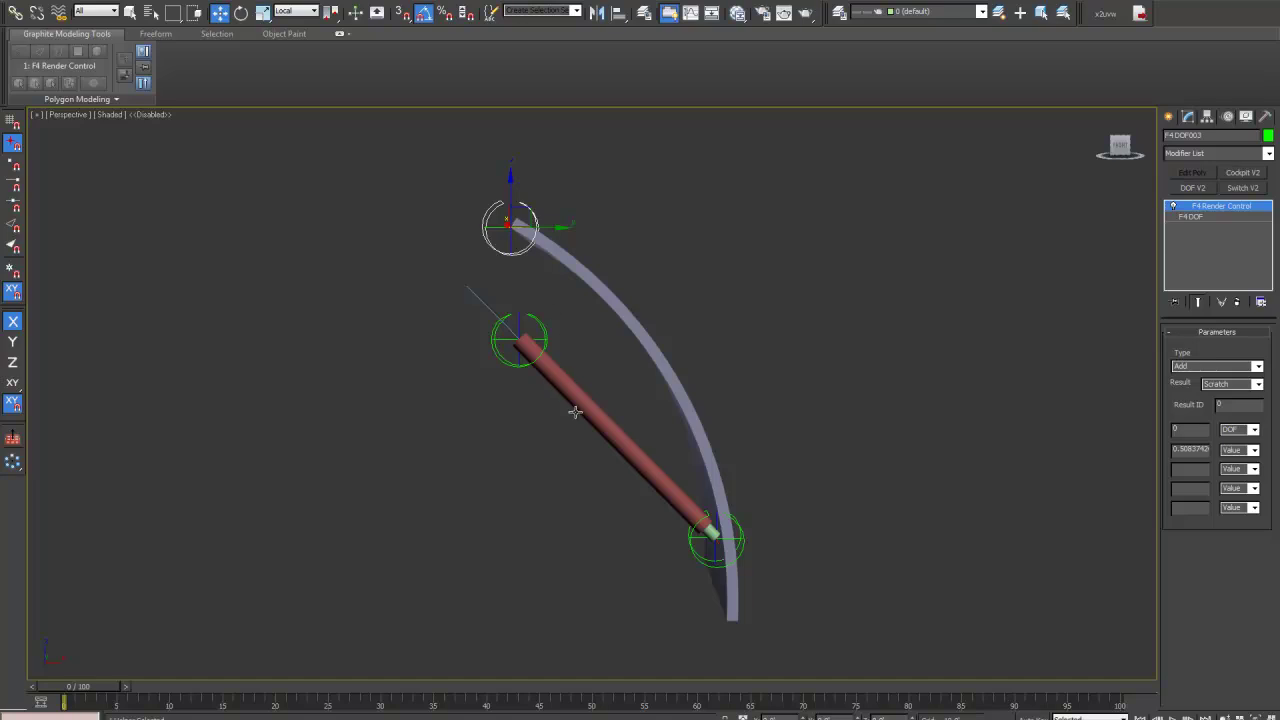
click(592, 414)
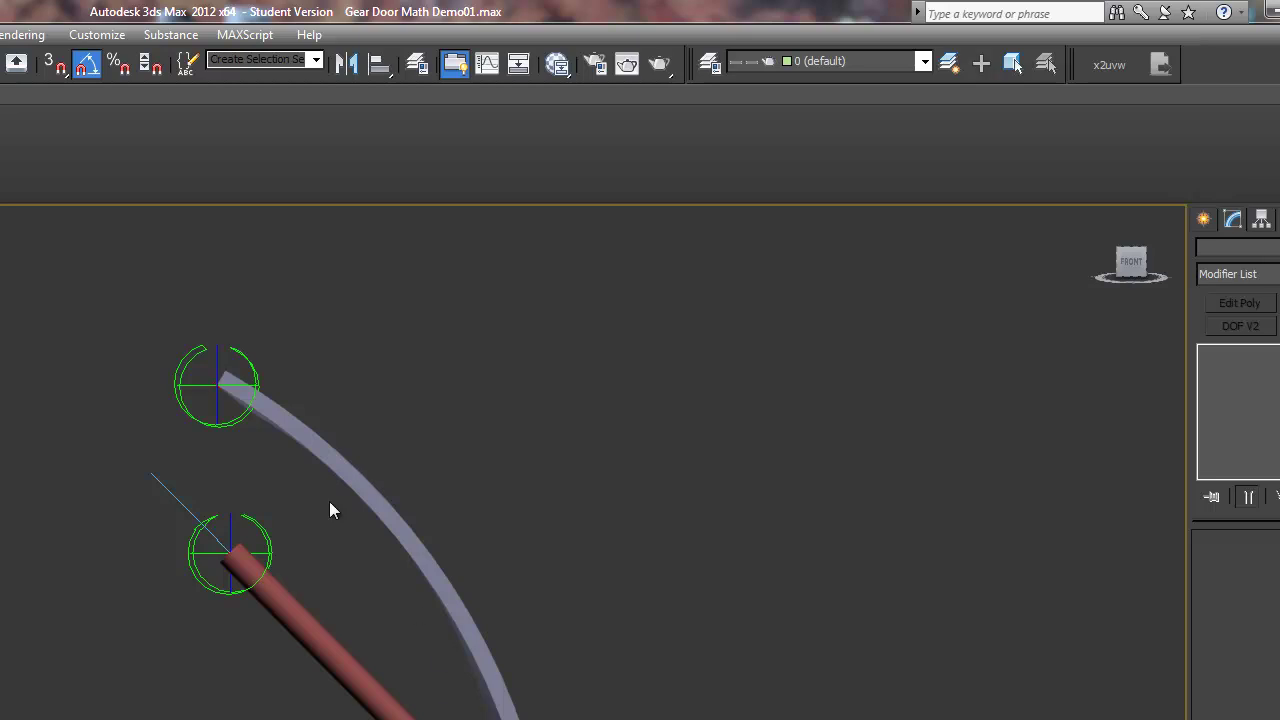
Step: Draw two tapes from the upper pivot helper, to the bottom and middle helpers
click(1204, 220)
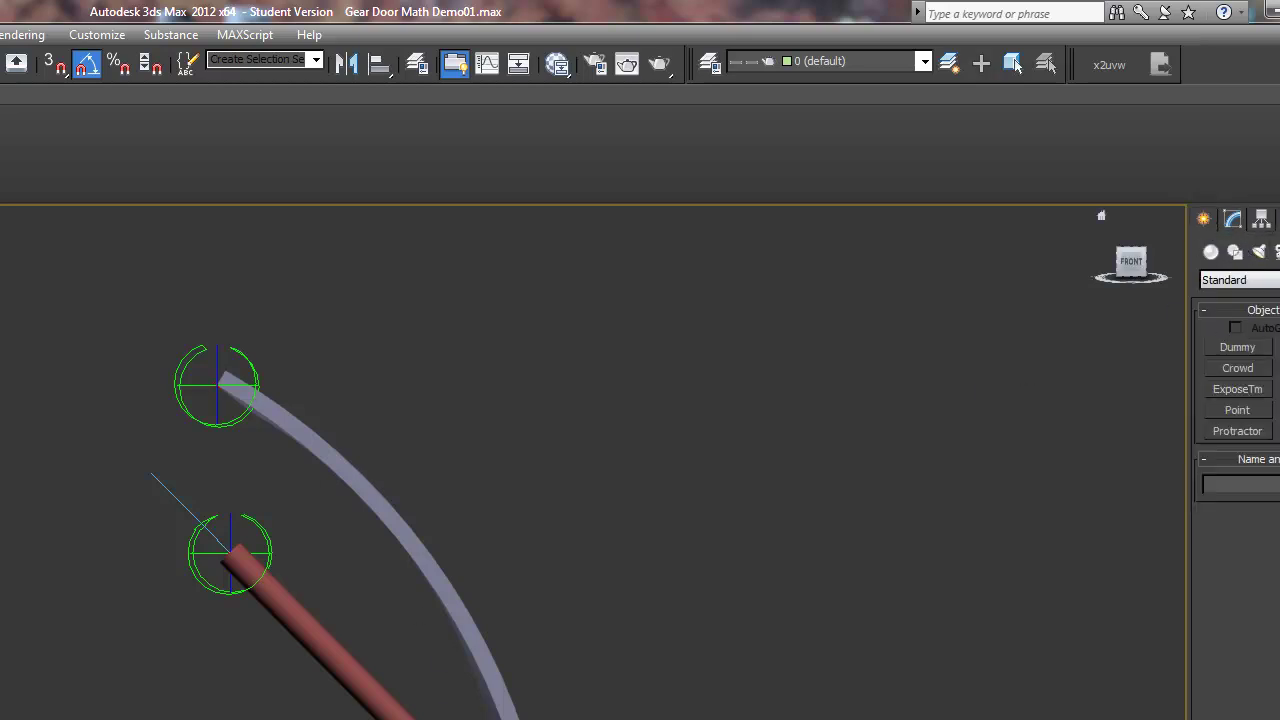
click(64, 66)
click(178, 403)
drag(178, 403, 497, 645)
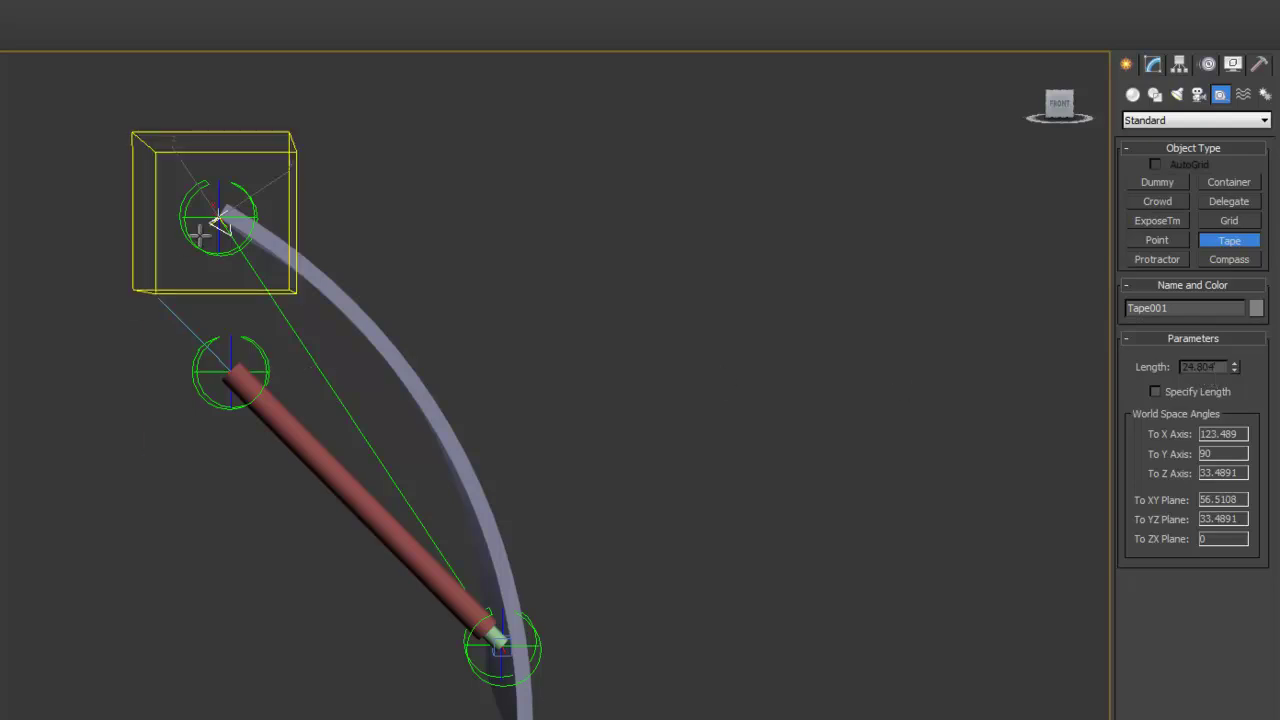
click(214, 212)
drag(186, 233, 206, 366)
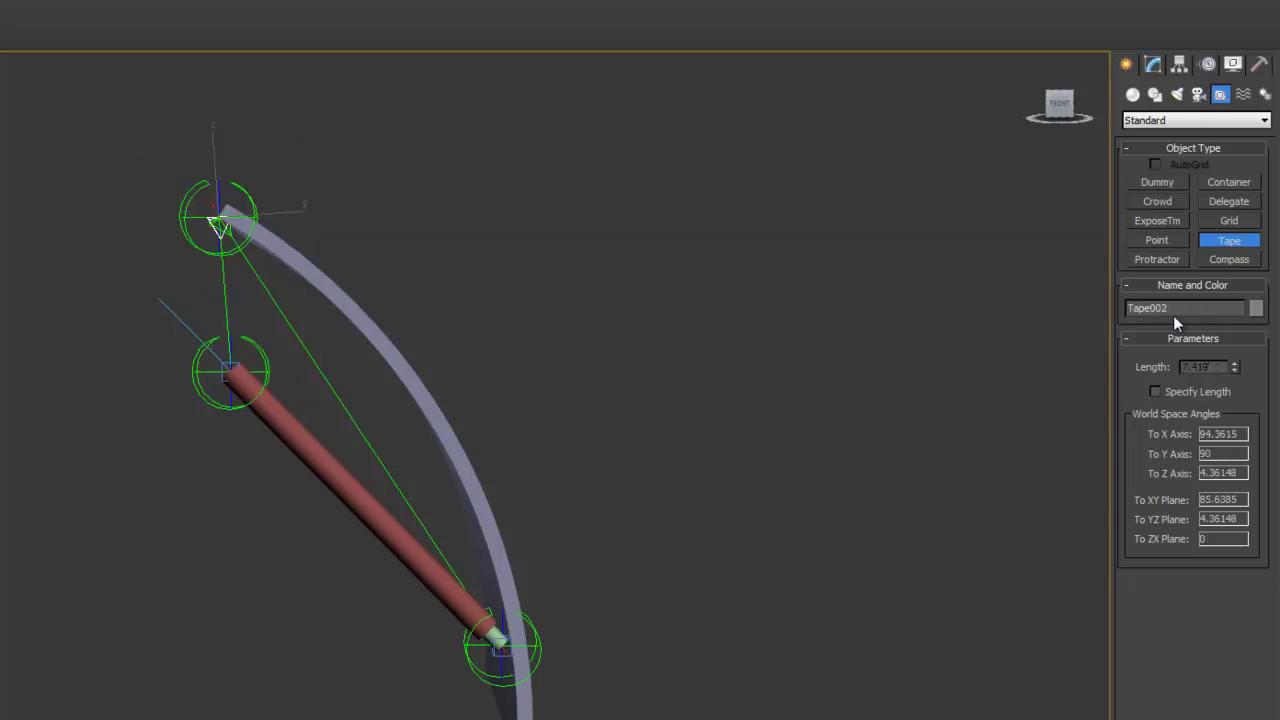
click(1157, 70)
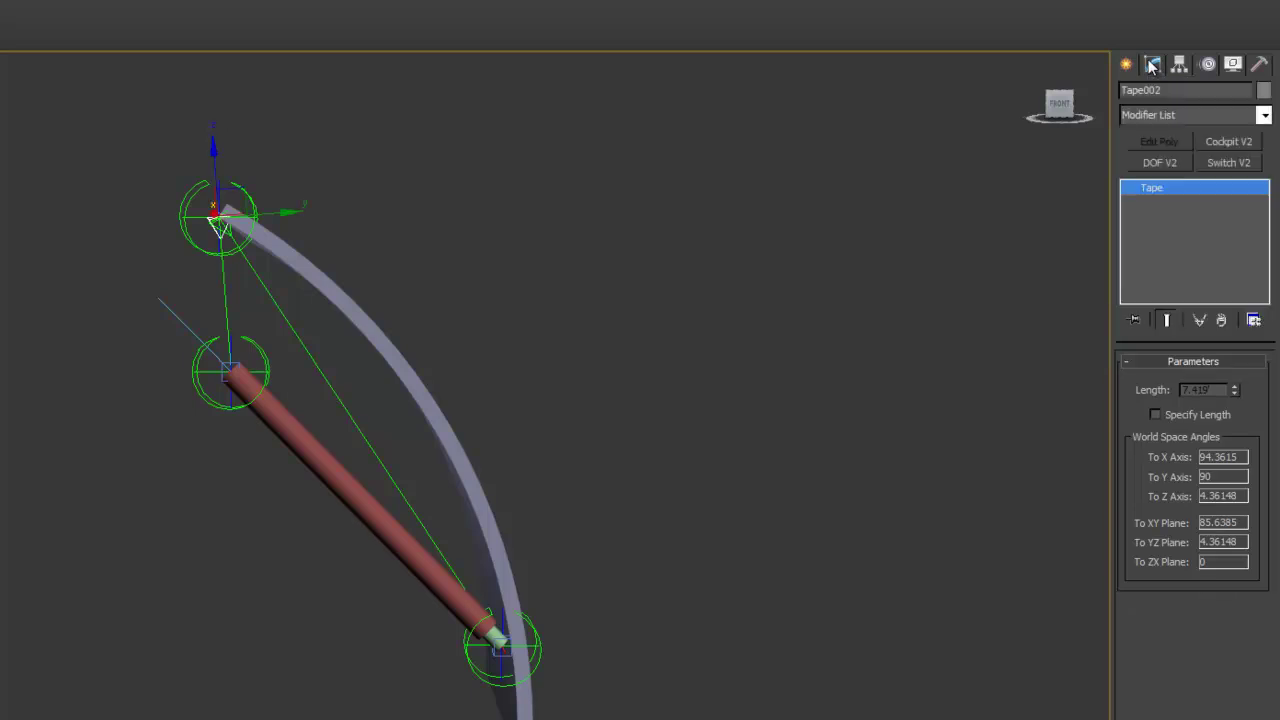
Step: On F4DOF002's Render Control, set the first input to Scratch and clear the 0.5083742 value
right_click(469, 660)
key(Escape)
click(470, 655)
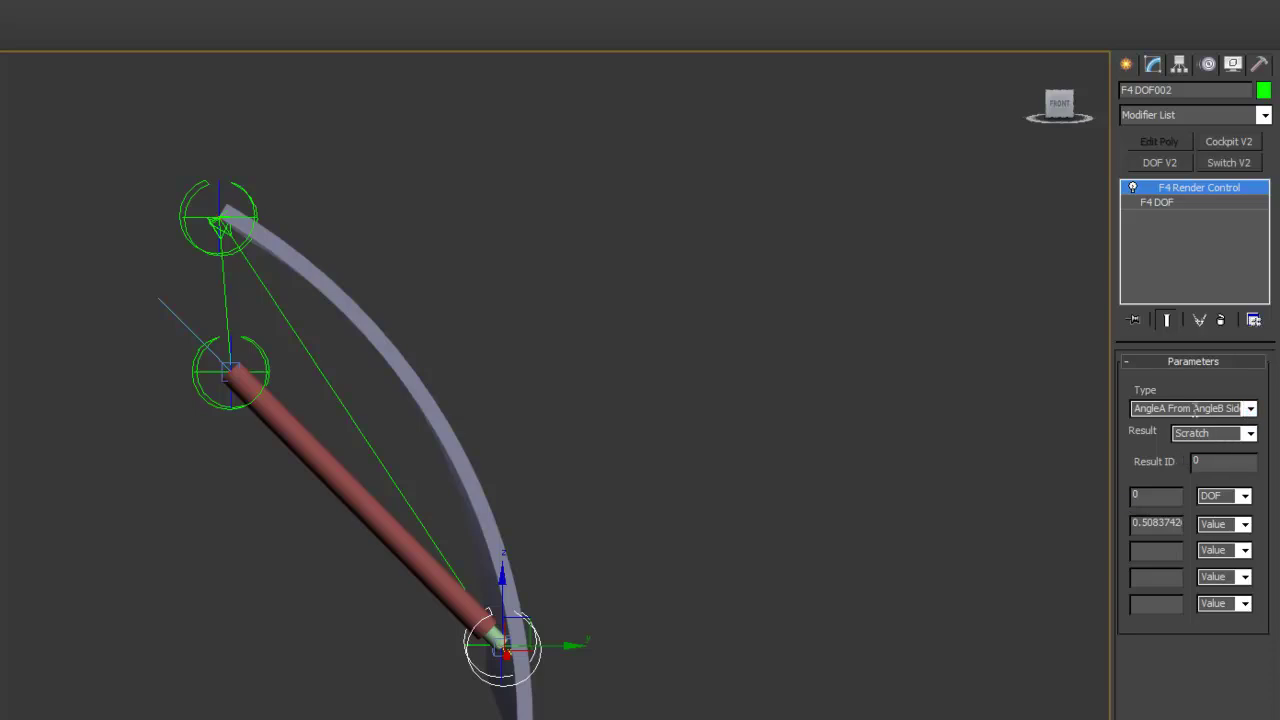
click(1194, 408)
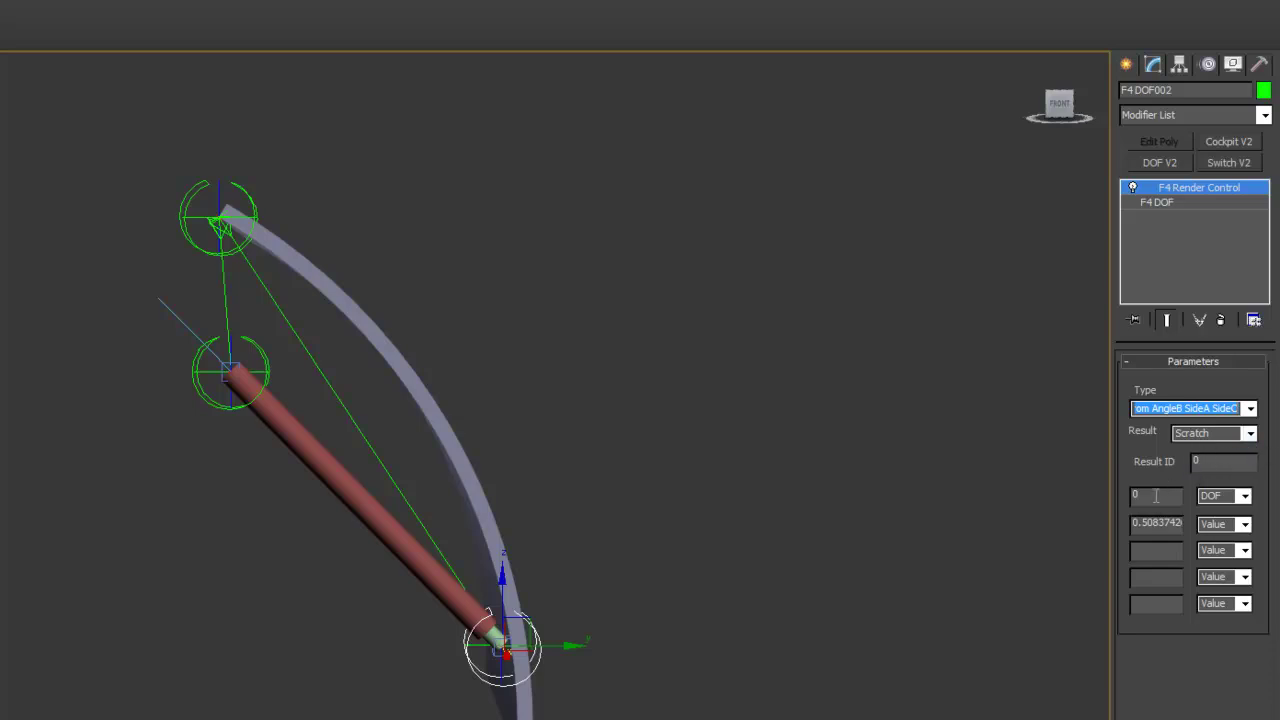
click(1218, 496)
click(1214, 519)
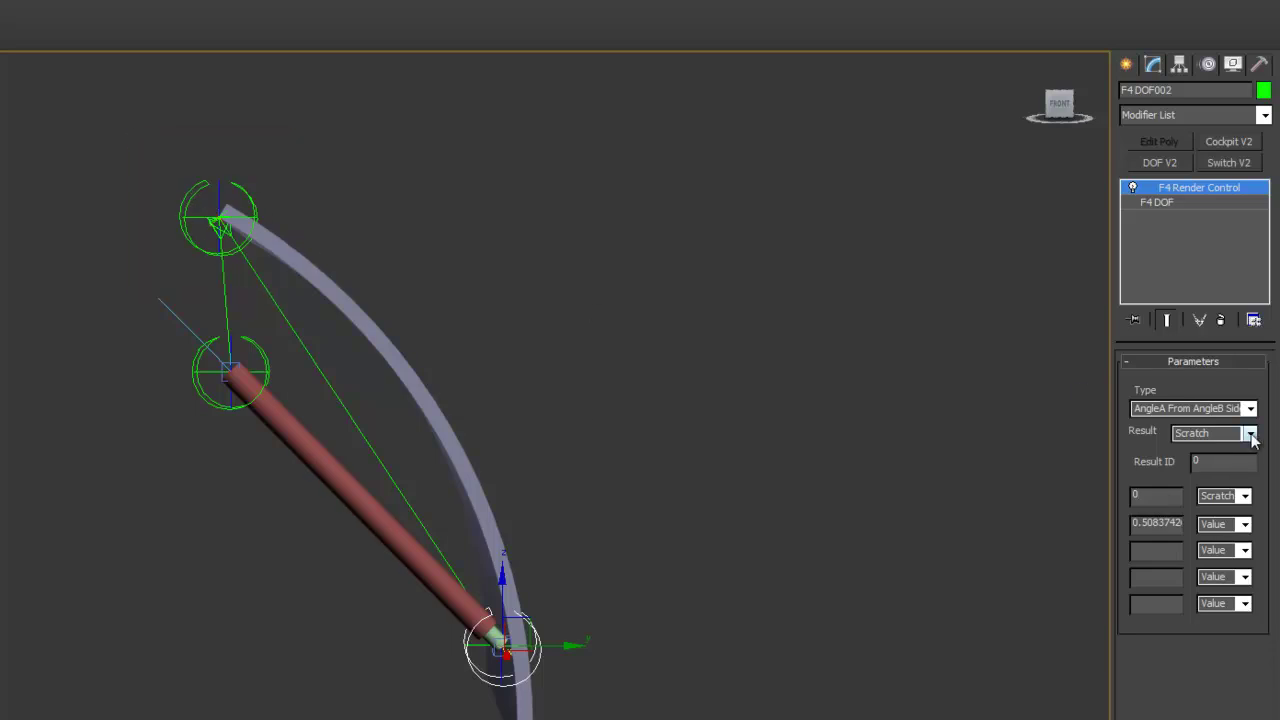
double_click(1156, 522)
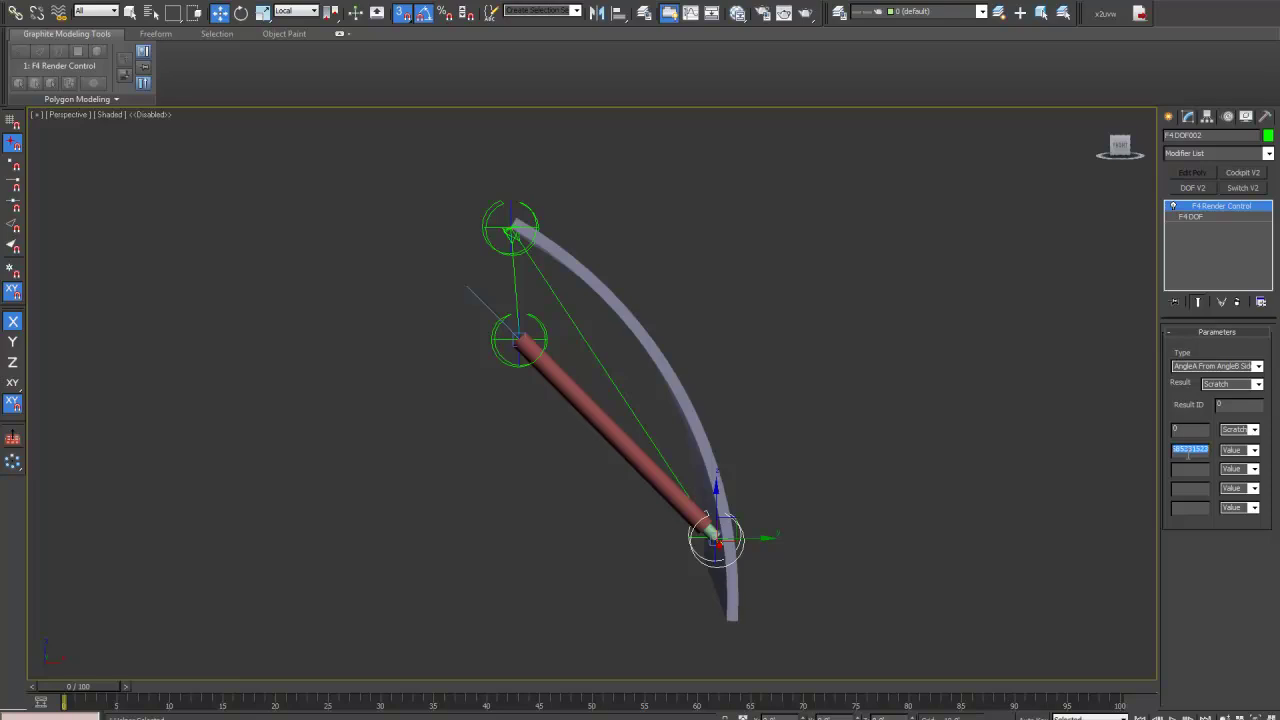
key(BackSpace)
click(1248, 366)
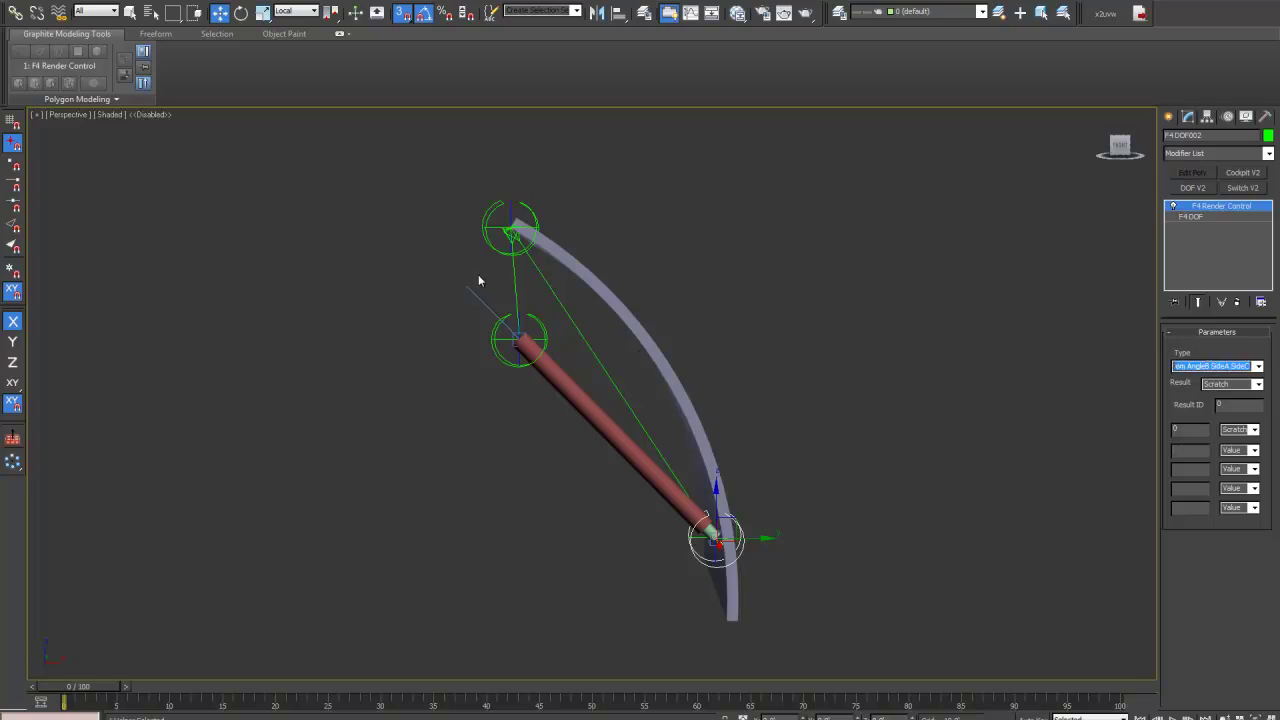
Step: Hide the pivot box helper, check Tape002's length, and send F4DOF002's result to DOF
click(513, 289)
right_click(514, 290)
click(518, 247)
click(509, 236)
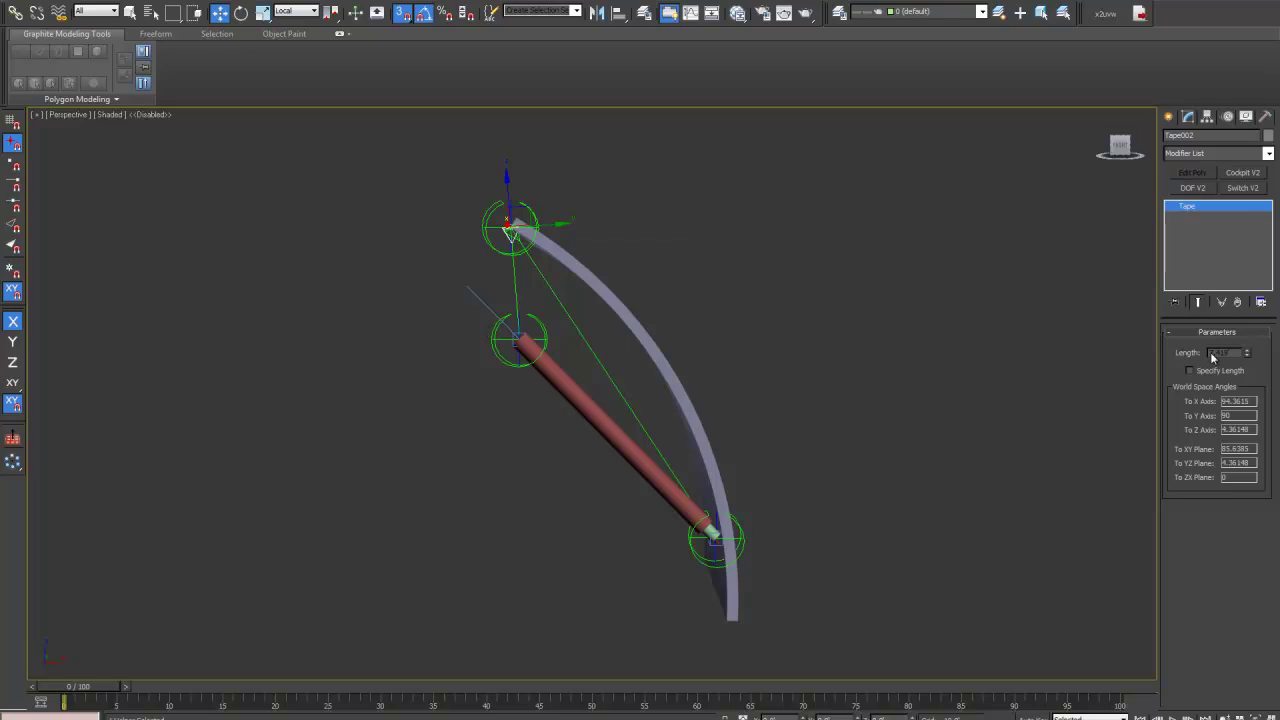
click(710, 532)
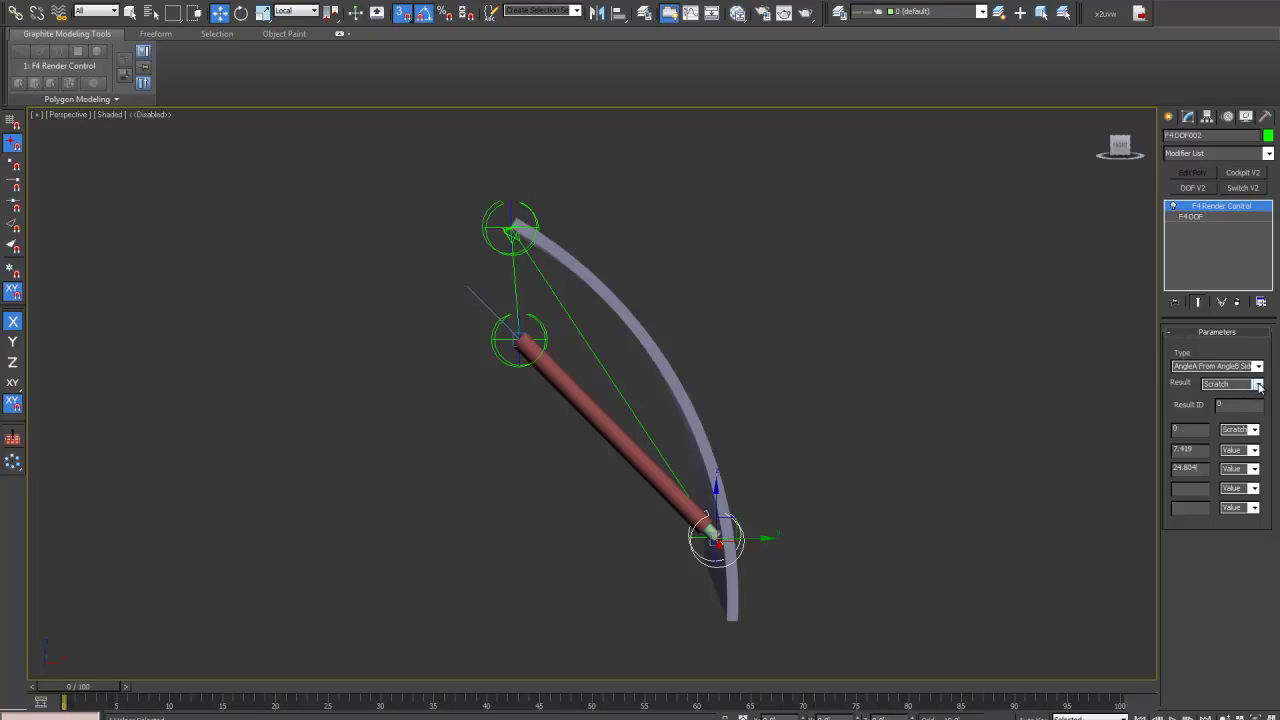
click(1258, 386)
click(1227, 405)
Step: Add an F4 Render Control using AngleA From AngleB SideA SideC to middle helper F4DOF001
click(862, 365)
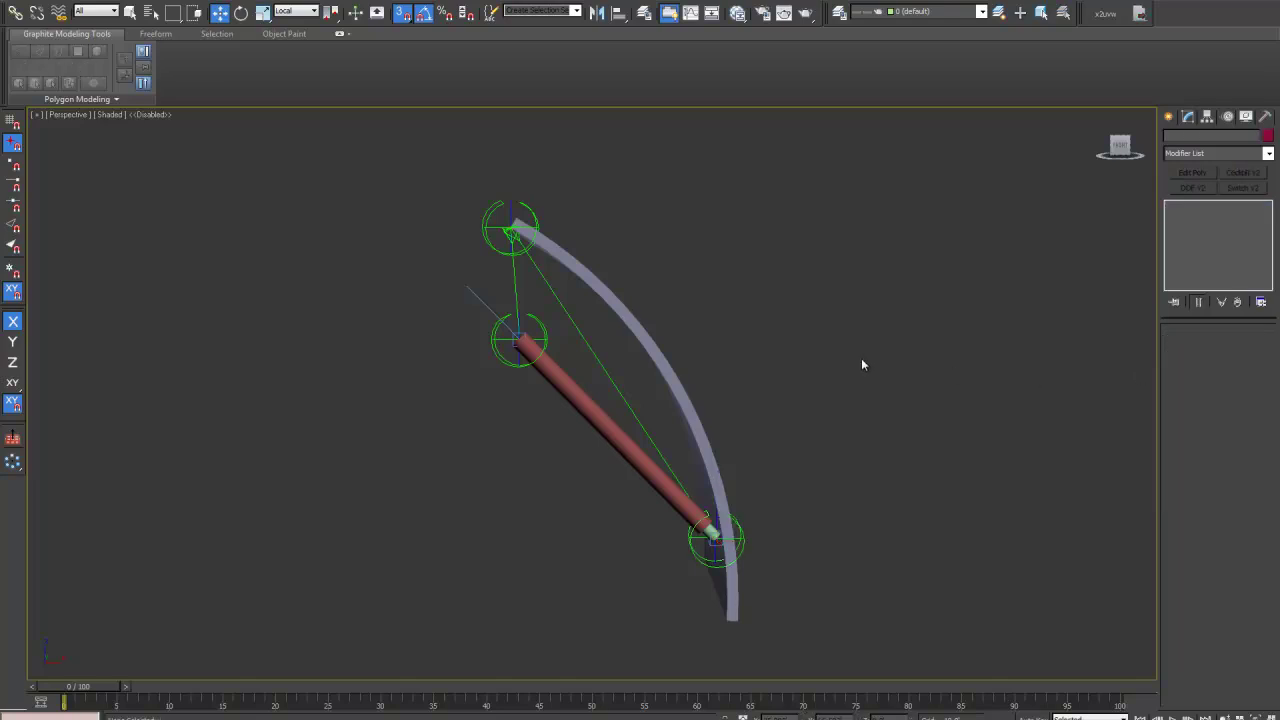
click(501, 360)
alt+middle_drag(517, 423, 491, 449)
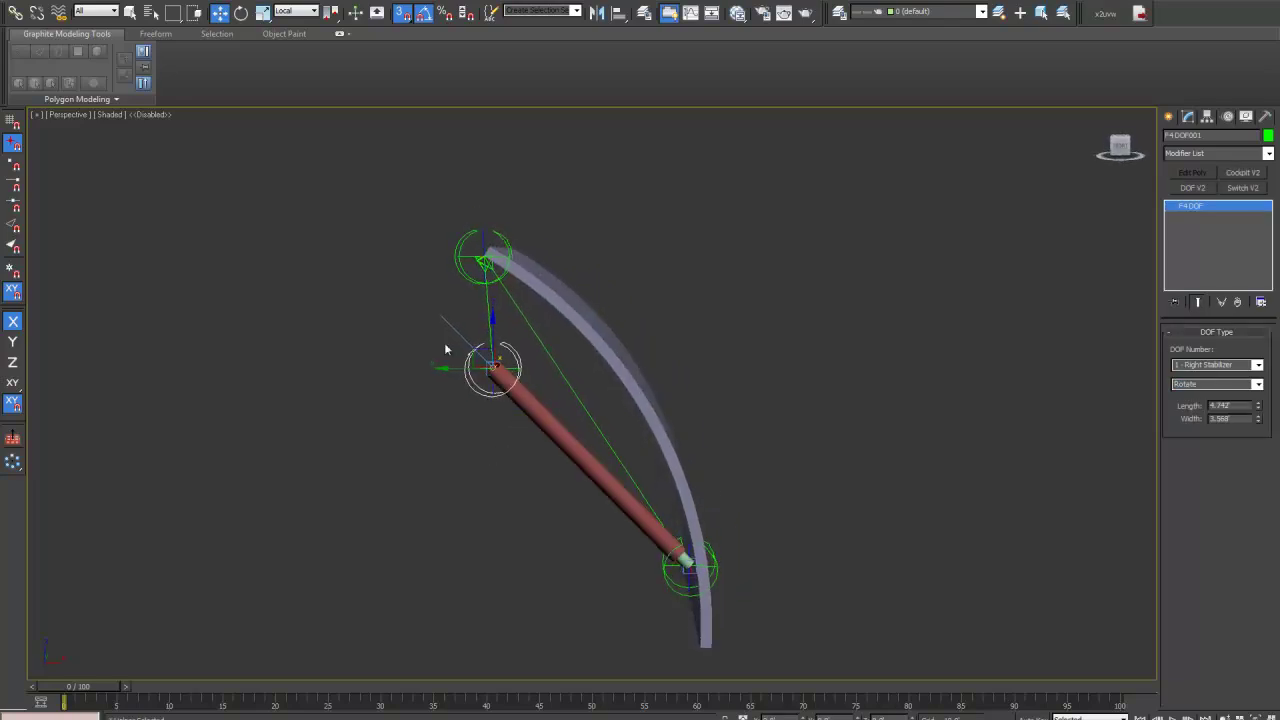
click(1267, 155)
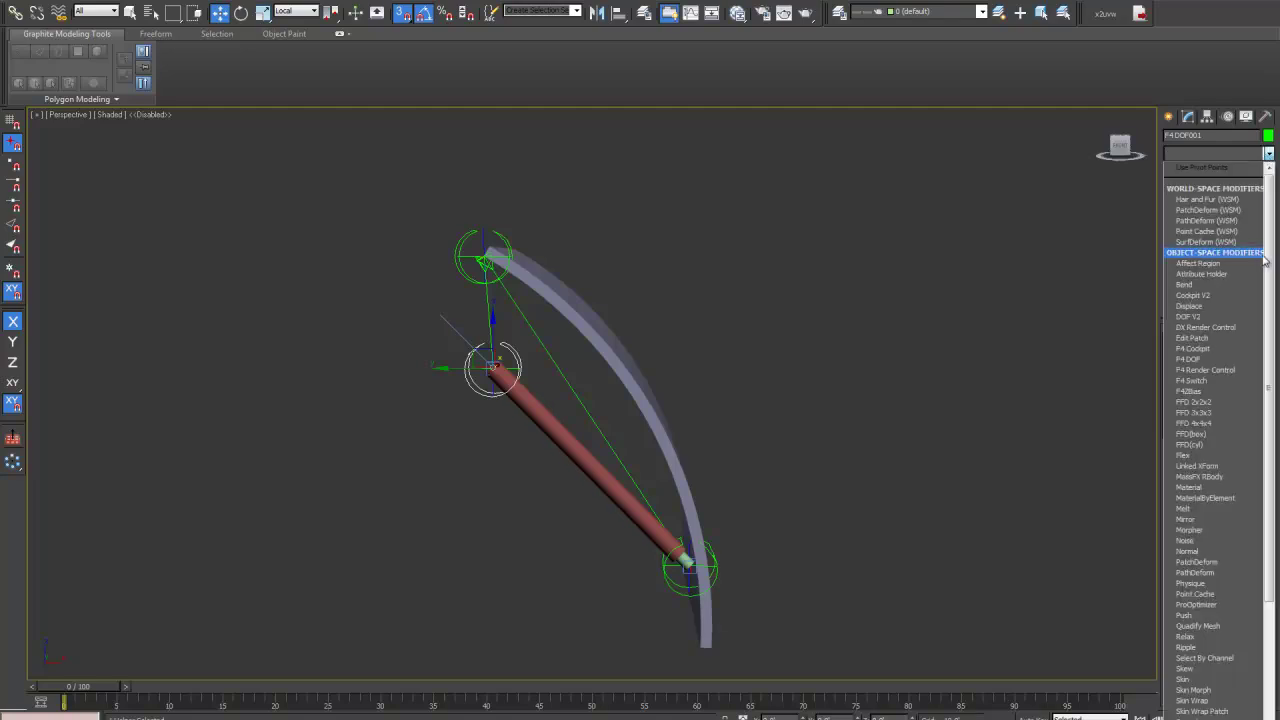
click(1211, 371)
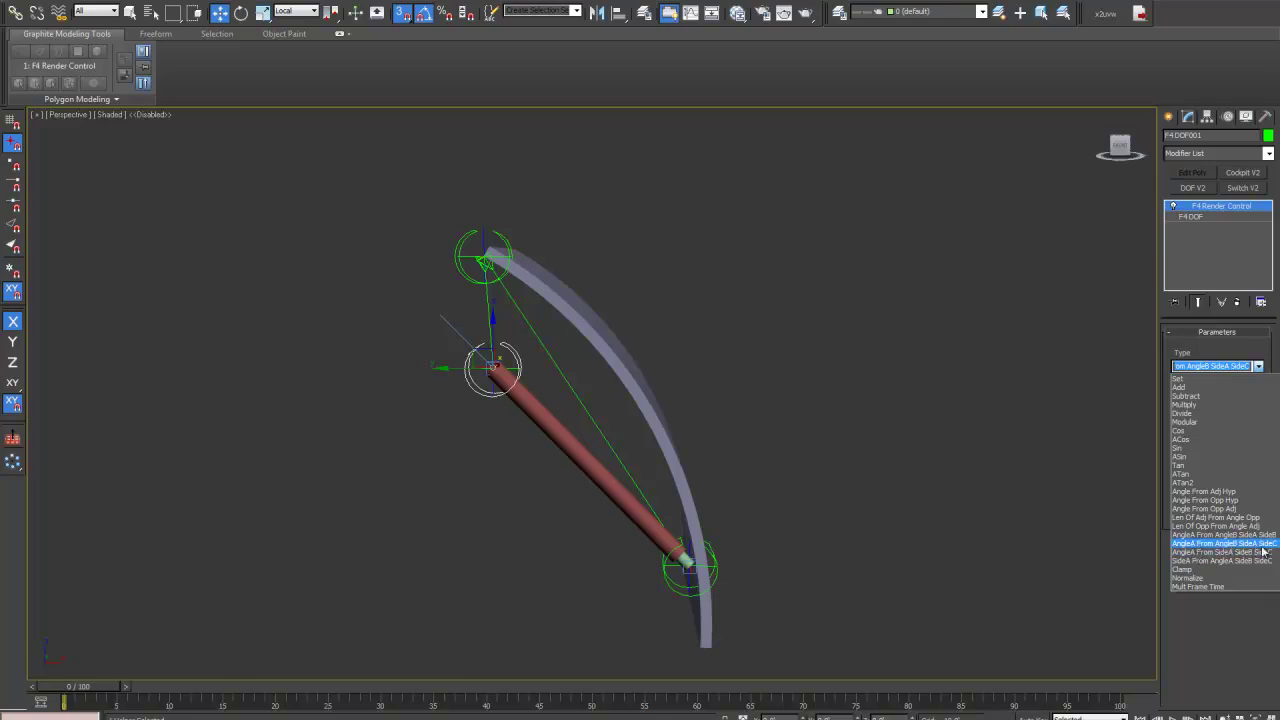
click(832, 450)
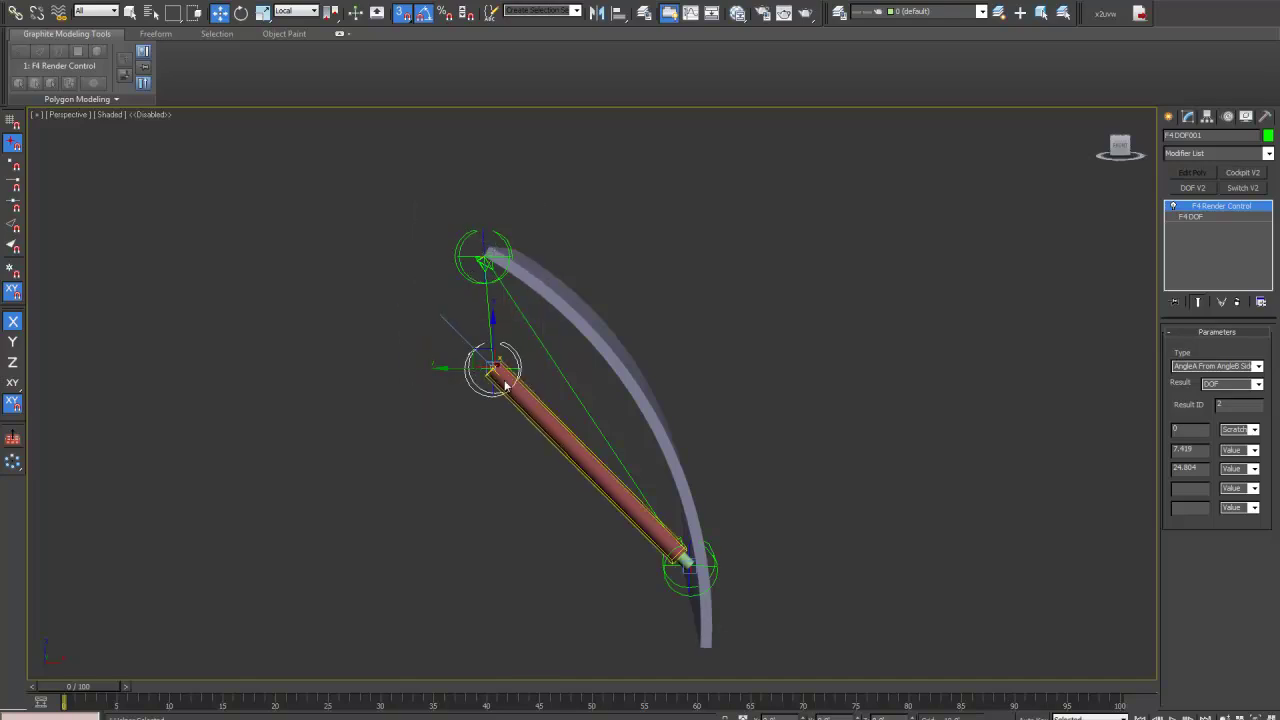
Step: Check the neighbouring pivot helpers, then reselect F4 DOF001 and review its formula types
click(557, 369)
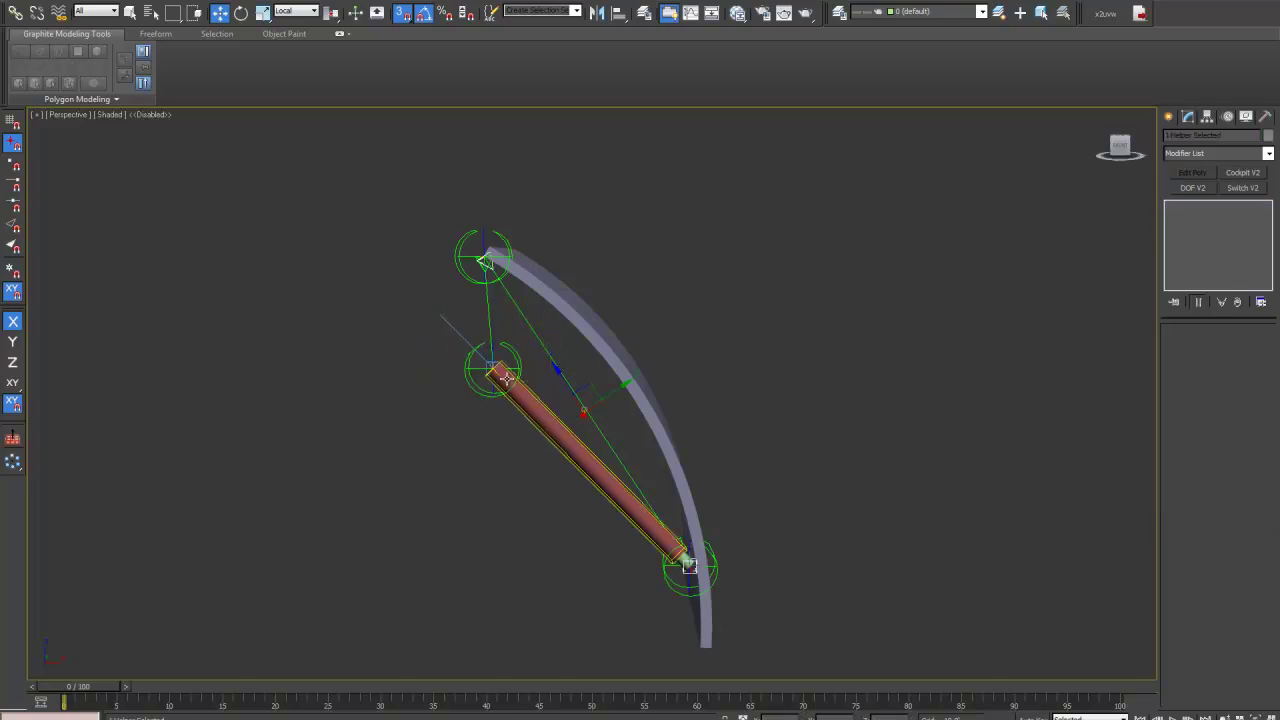
click(465, 279)
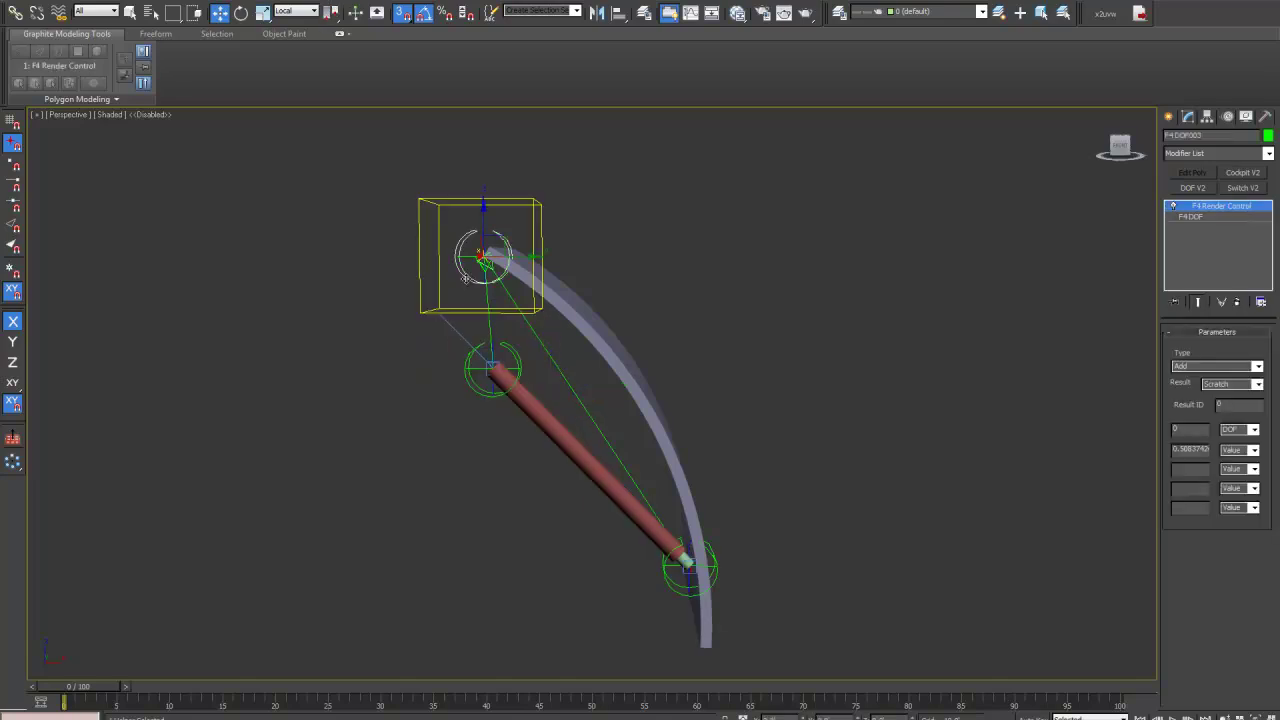
click(485, 313)
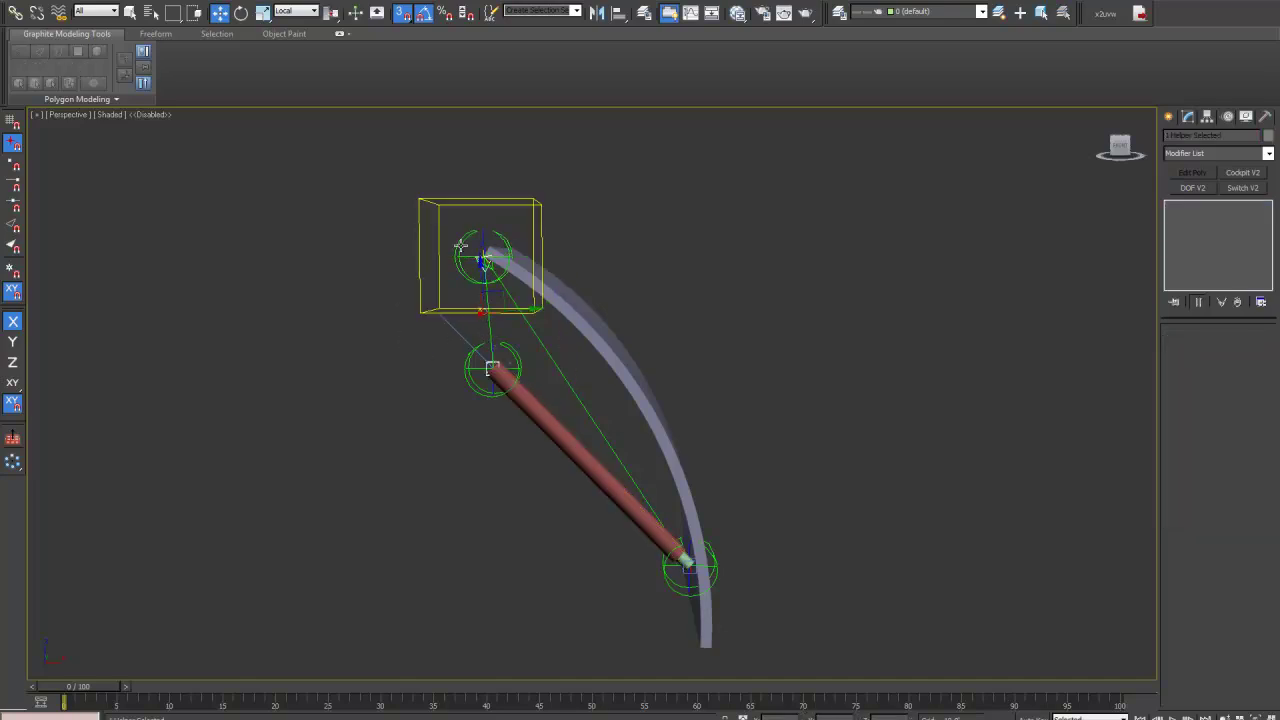
click(457, 245)
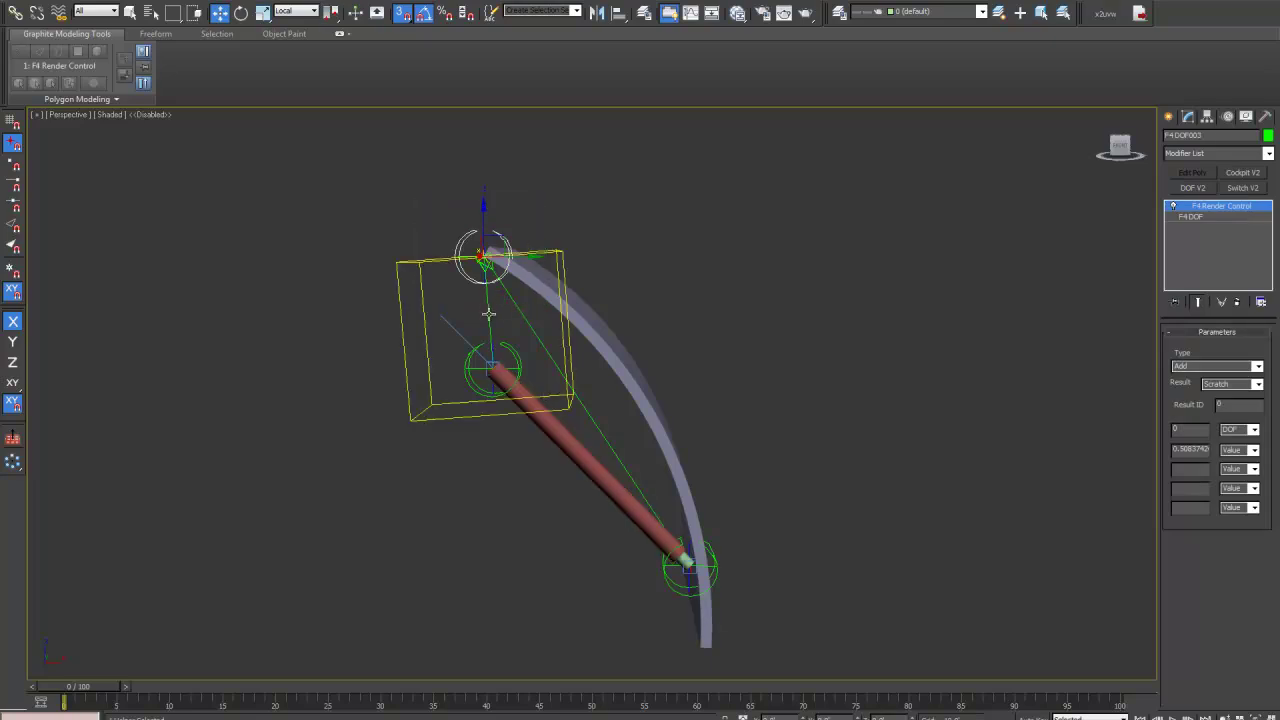
click(489, 314)
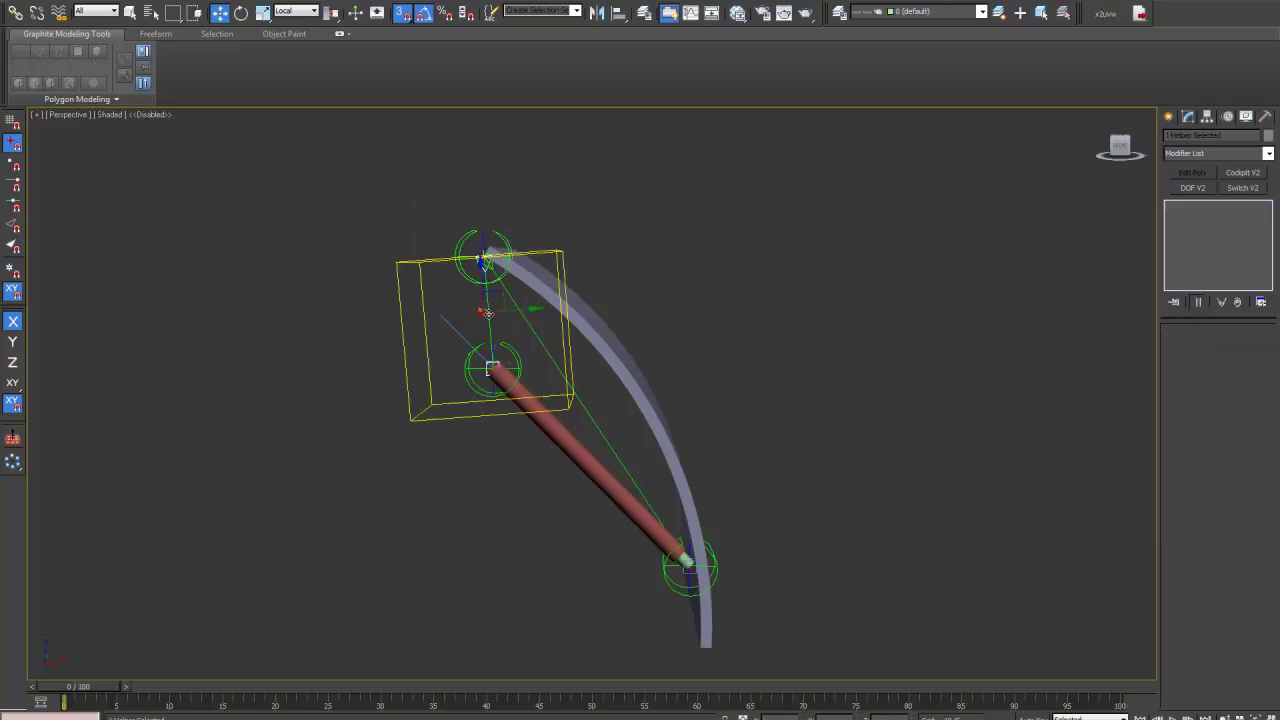
click(492, 384)
click(1259, 367)
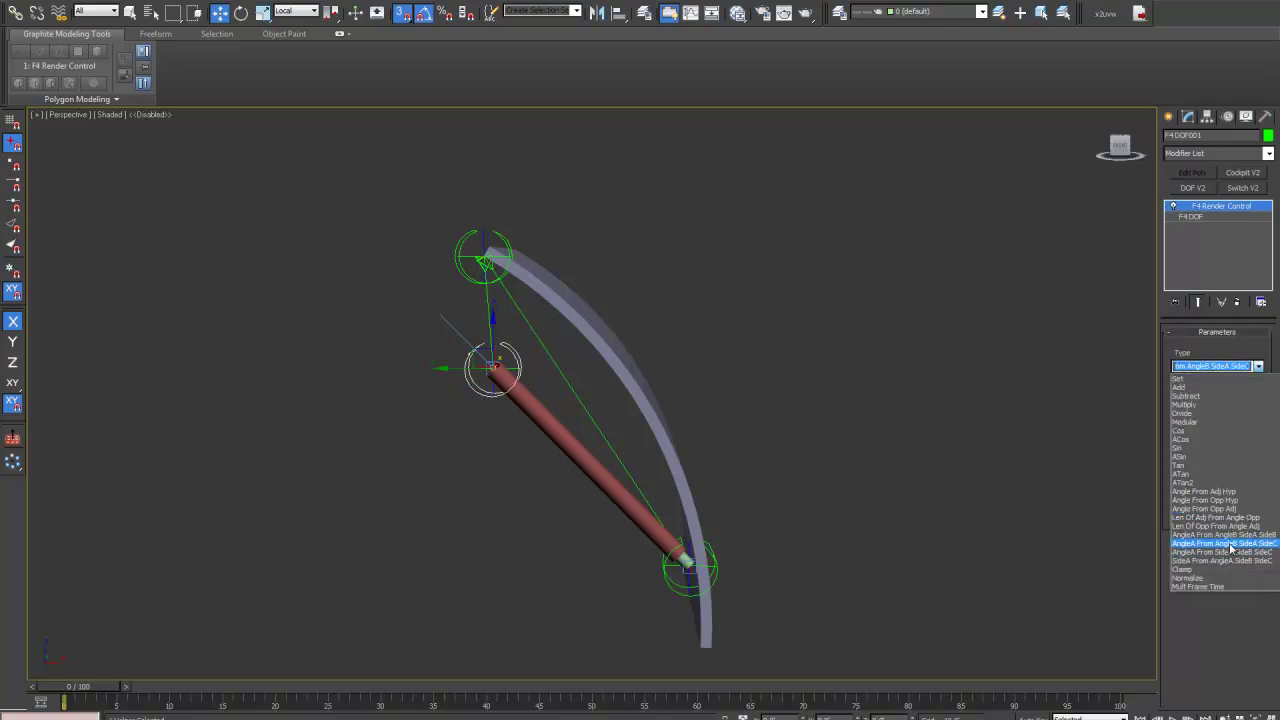
Step: Set F4DOF001's Render Control type to AngleA From AngleB SideA SideC, with side values 24.804 and 7.419
click(1230, 545)
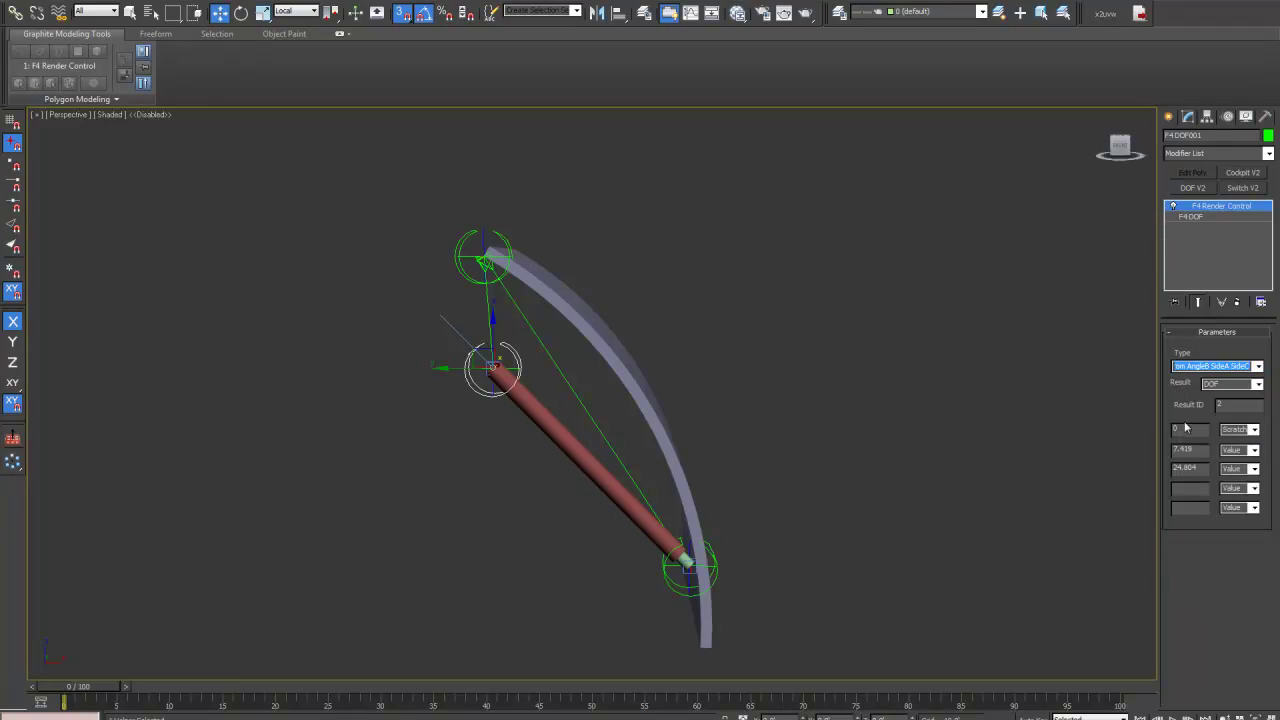
drag(1187, 432, 1164, 432)
click(1240, 362)
drag(1201, 450, 1168, 450)
text(24.804)
key(Tab)
key(Tab)
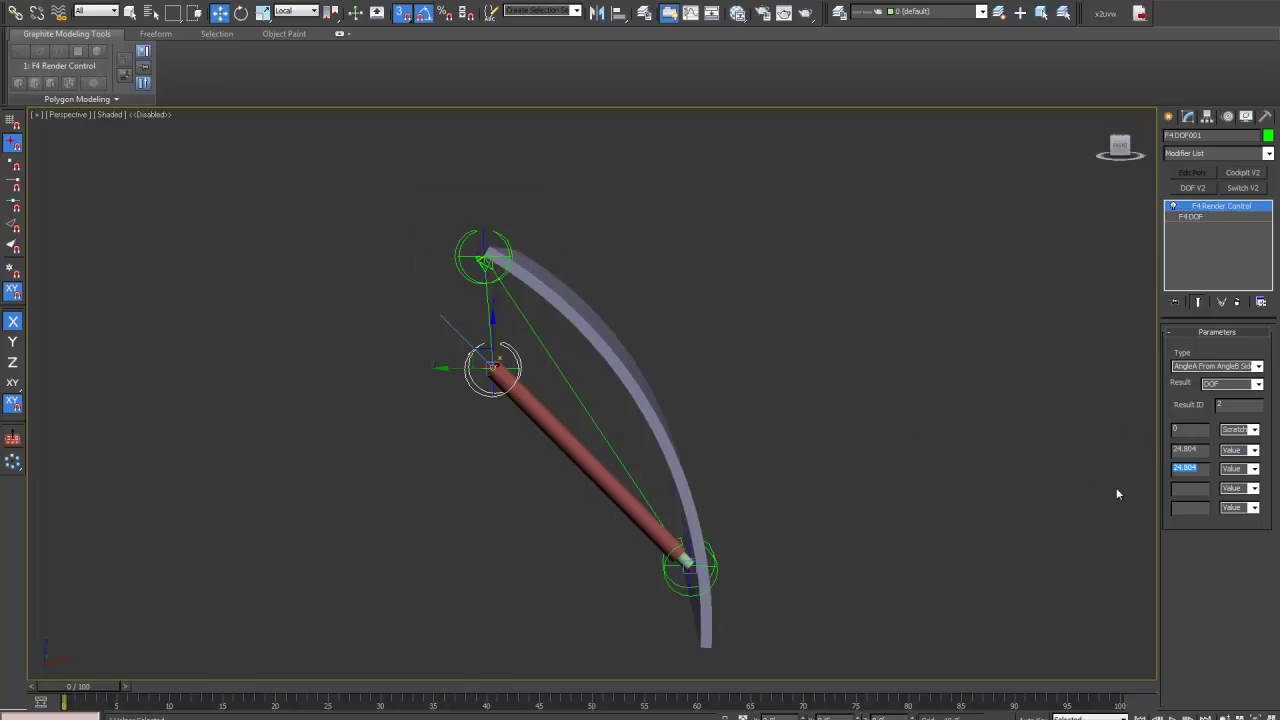
text(7.1)
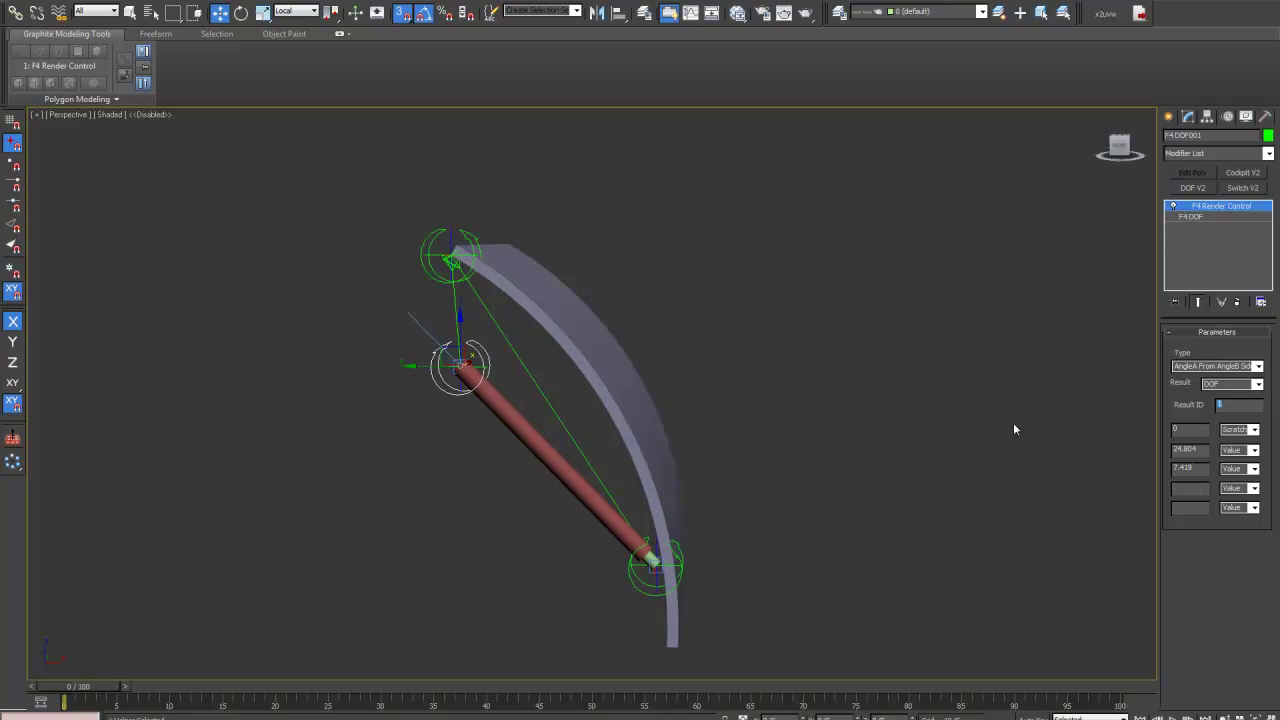
Step: Box-select all eight rig objects
click(1190, 216)
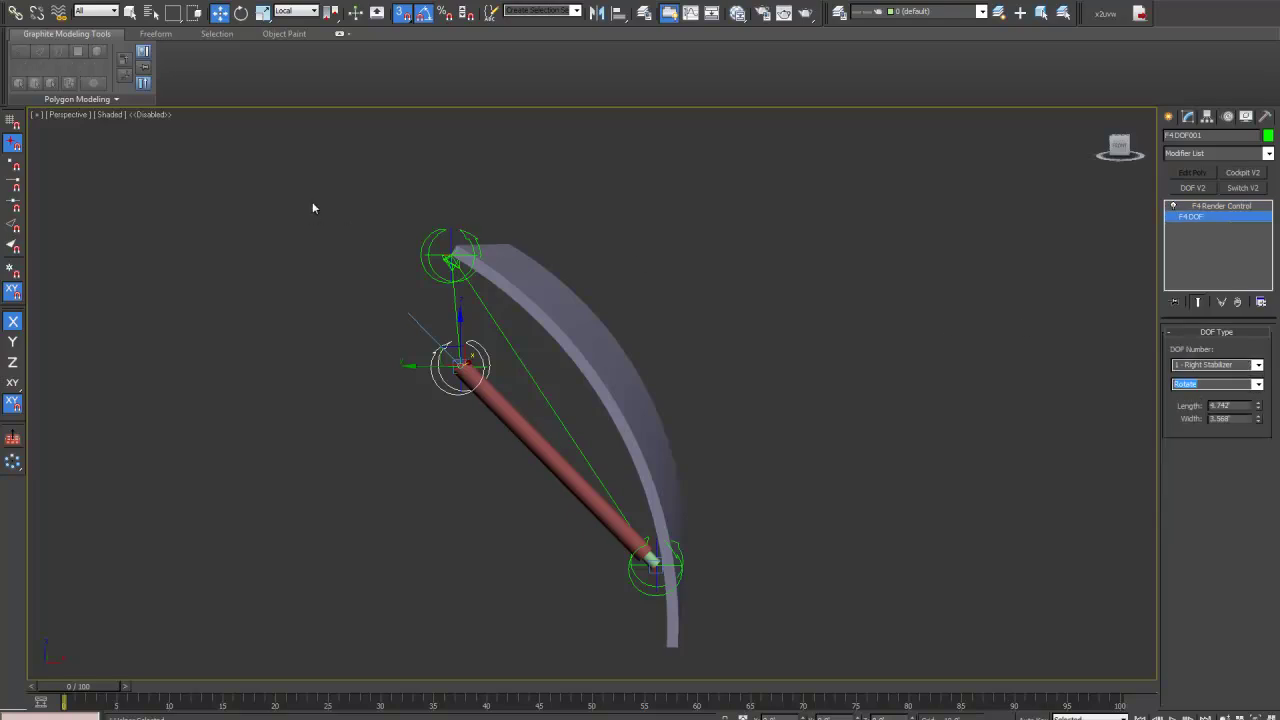
drag(333, 183, 810, 605)
drag(840, 647, 840, 647)
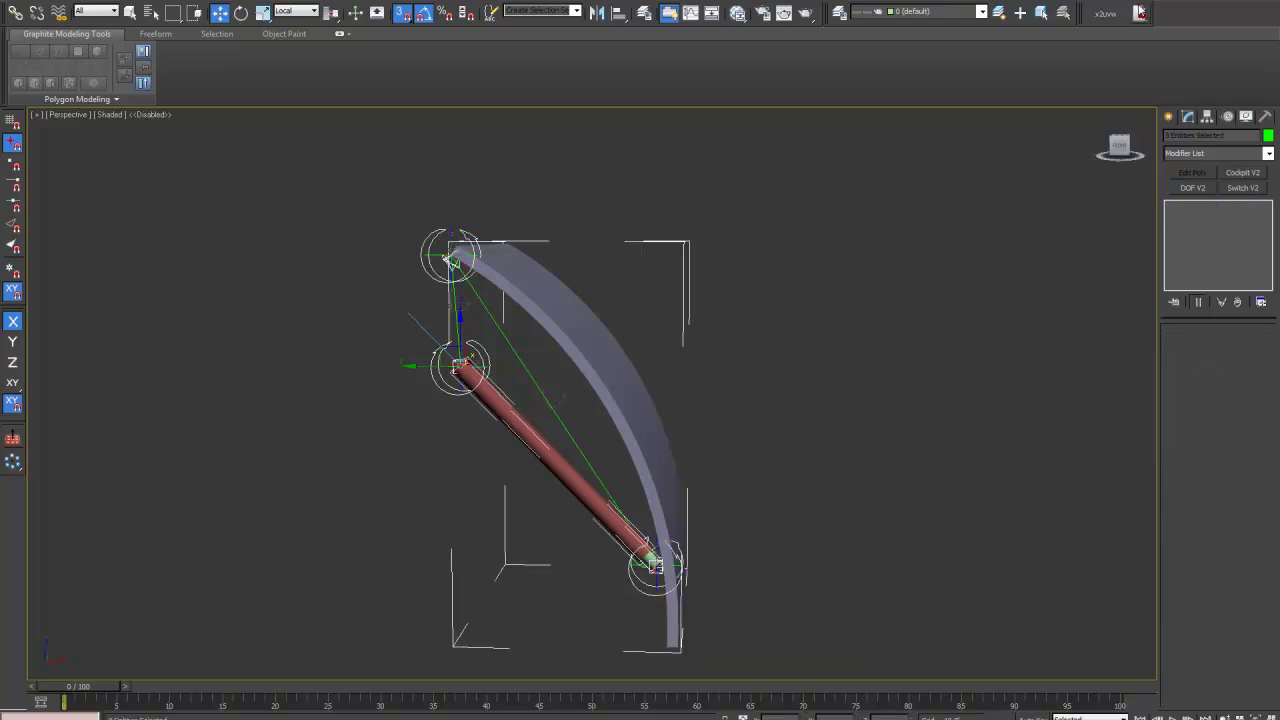
Step: Export the rig over test1.LOD, accept the 3-DOF summary, and inspect the preview
click(1140, 12)
double_click(42, 136)
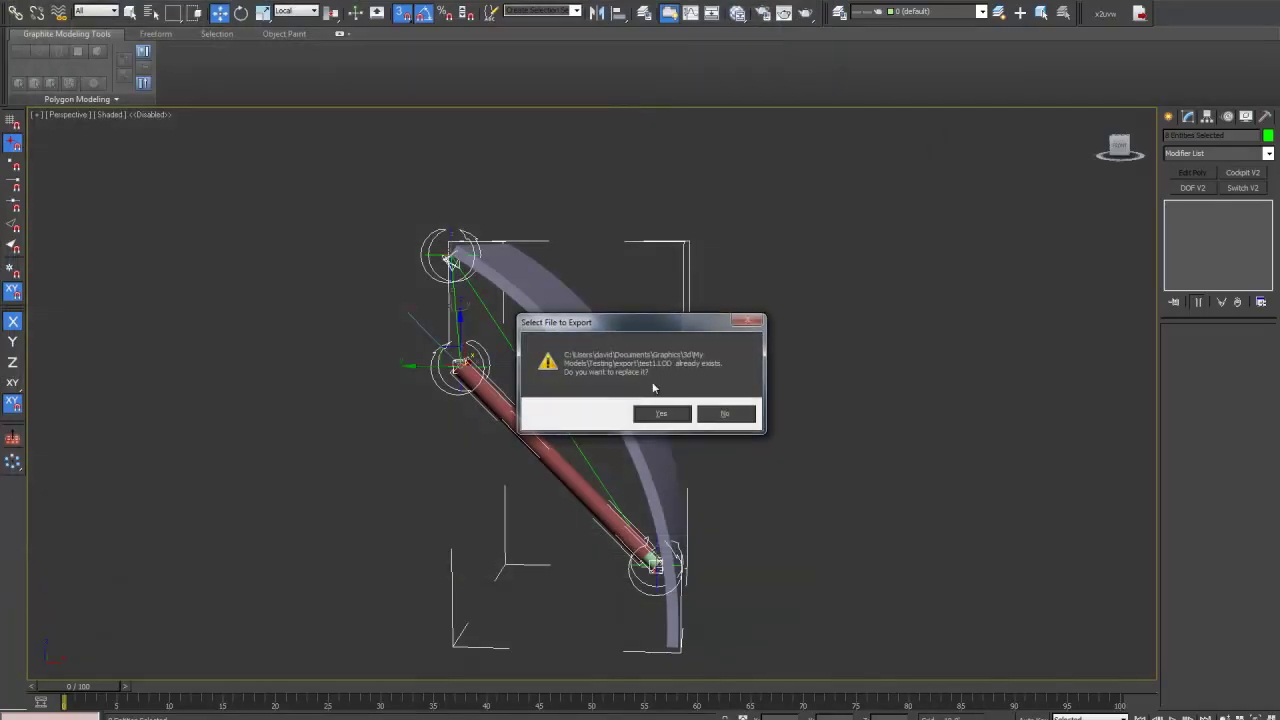
click(660, 414)
click(553, 411)
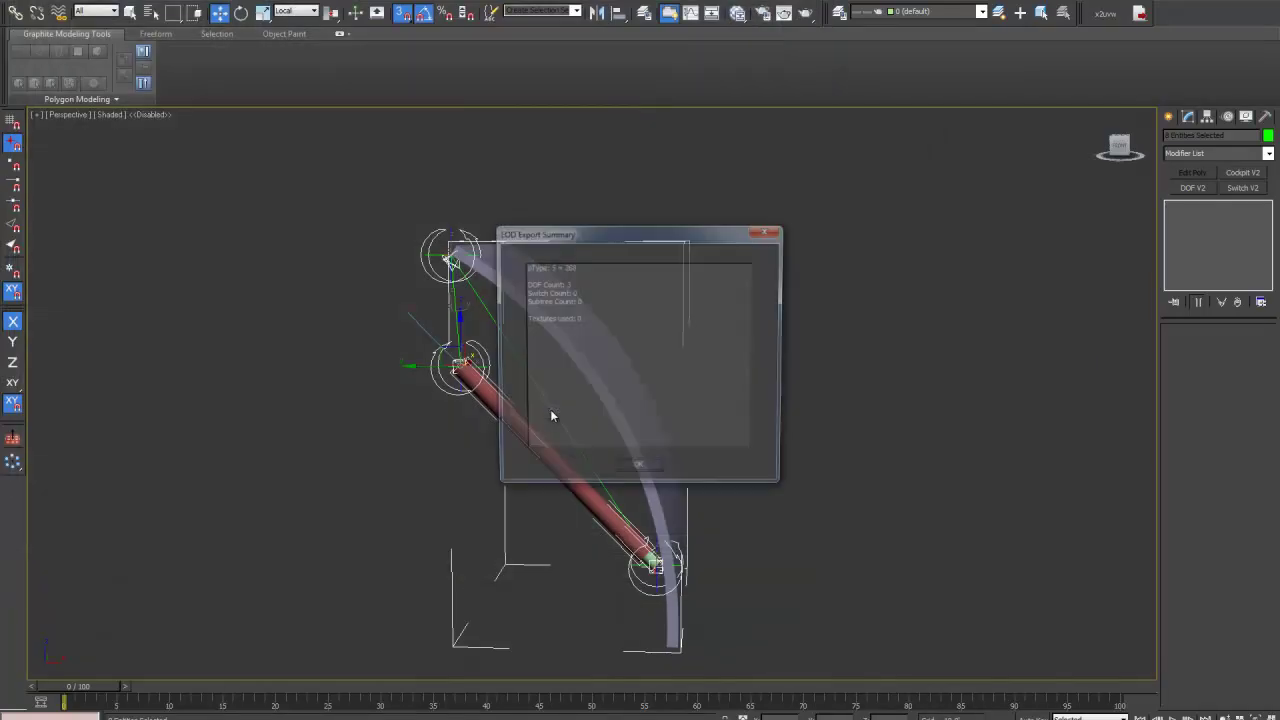
click(633, 463)
drag(358, 243, 314, 209)
Step: Close the OGLLOD preview and zoom in on the red rod and its helpers
click(848, 321)
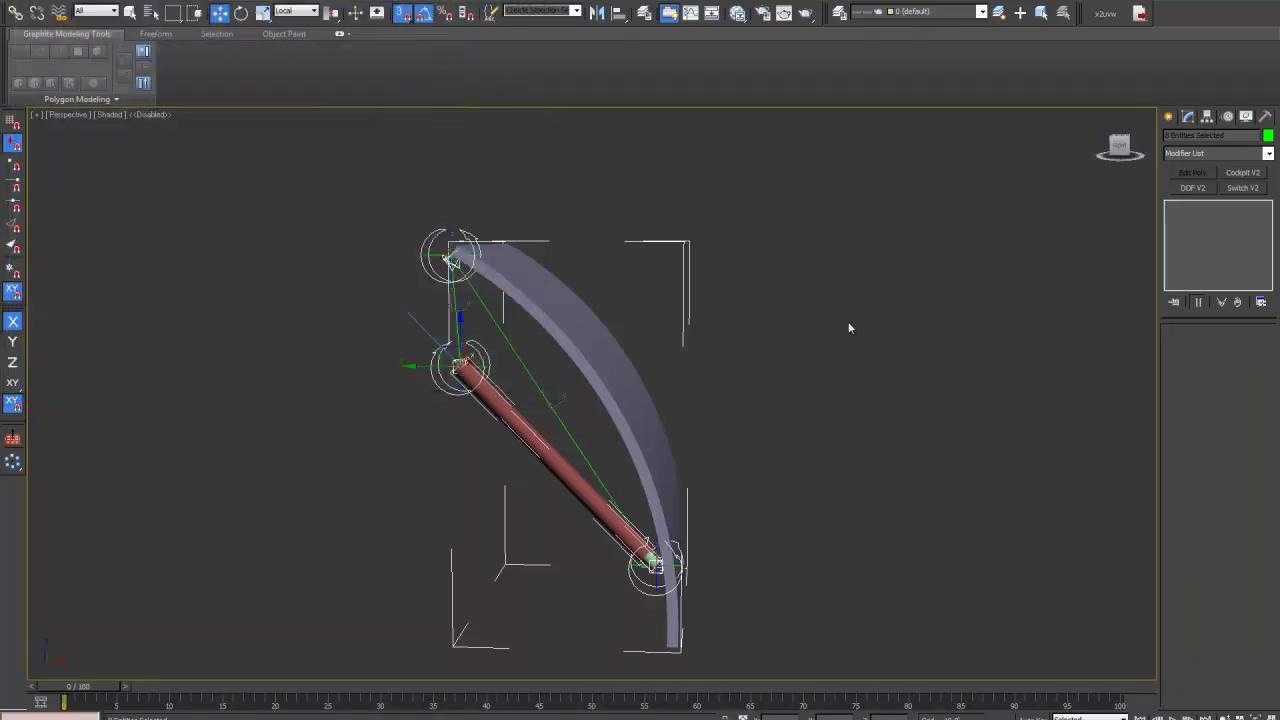
scroll(437, 447, up, 3)
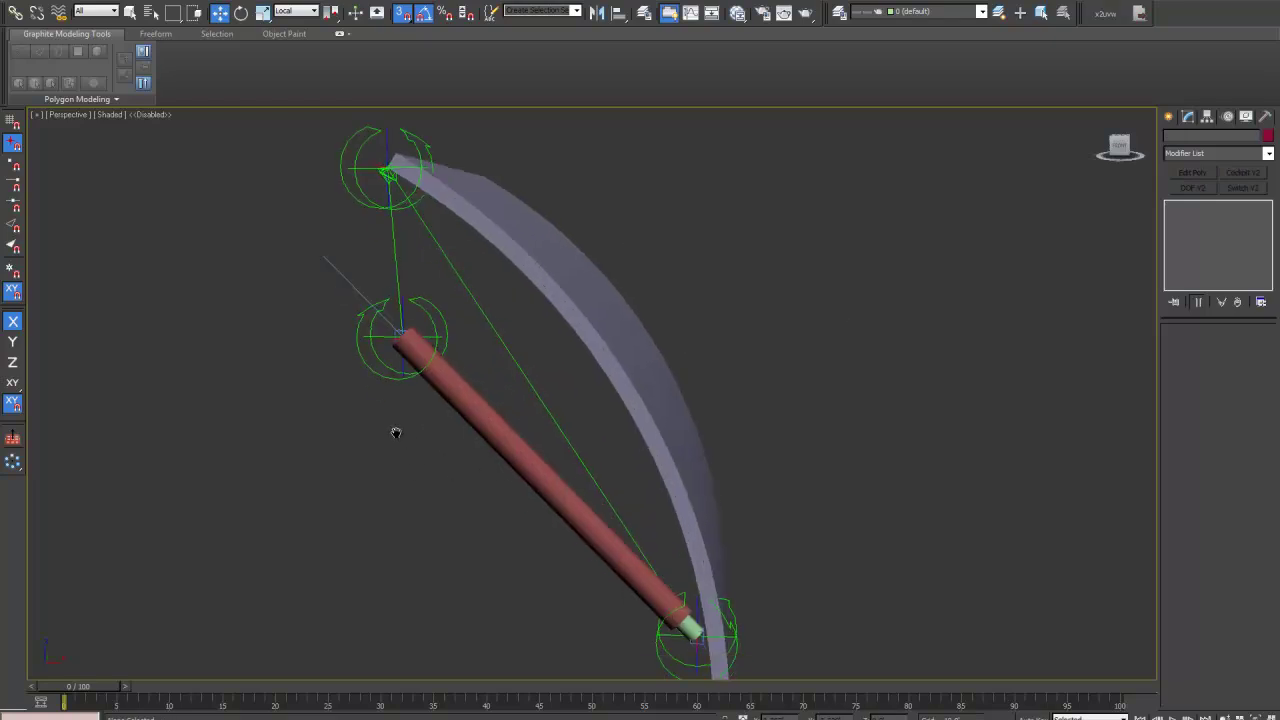
middle_drag(643, 561, 600, 466)
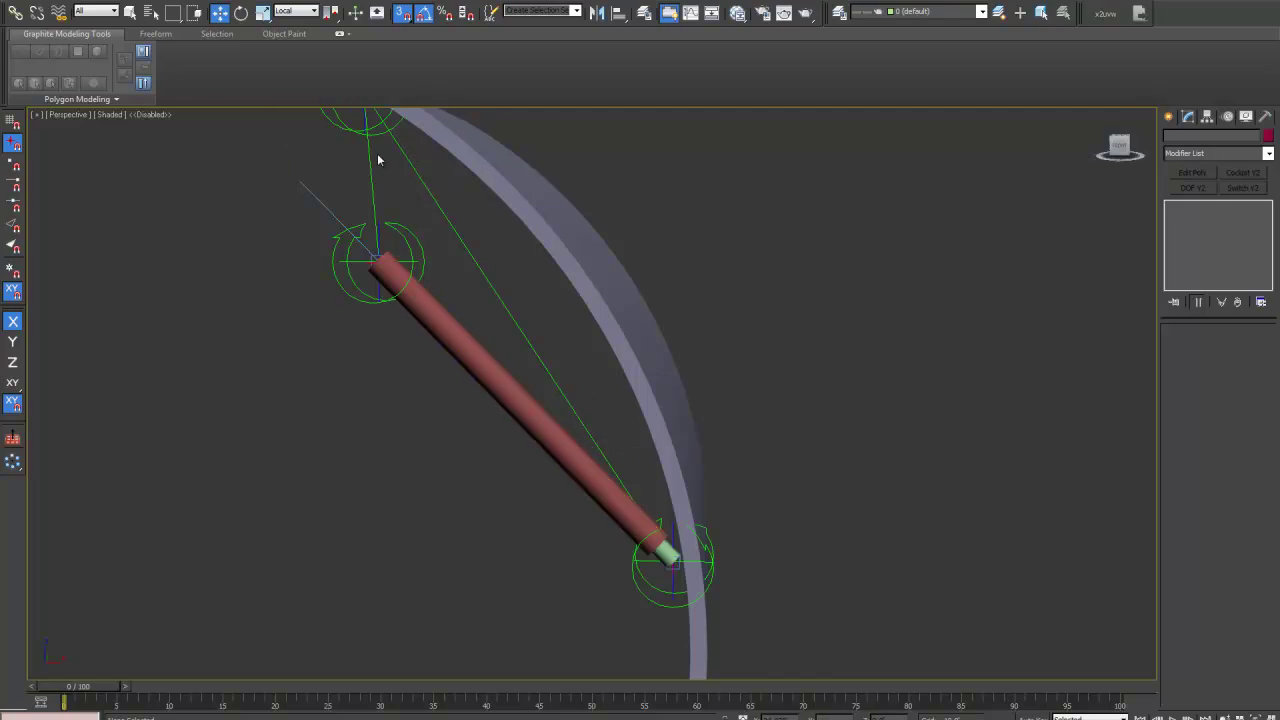
middle_drag(377, 153, 372, 208)
middle_drag(500, 573, 479, 541)
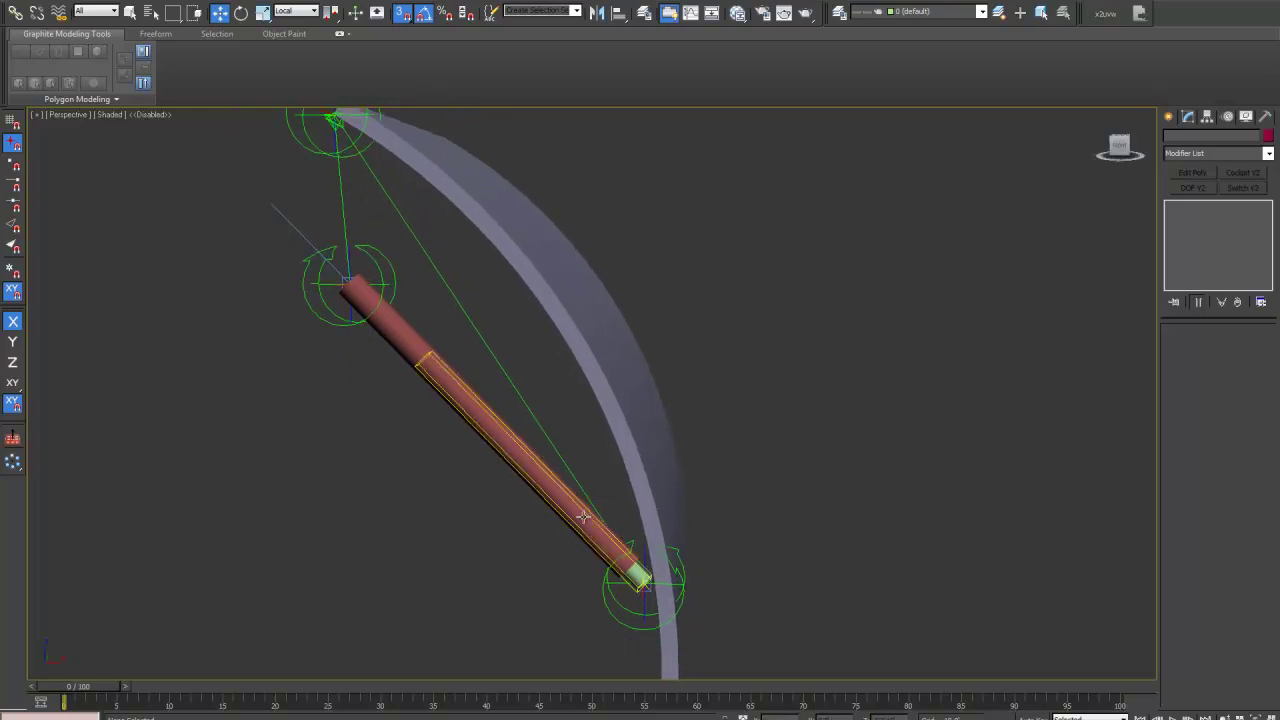
Step: Select helper F4DOF002 with the Rotate tool, then select the rod Cylinder002
click(605, 590)
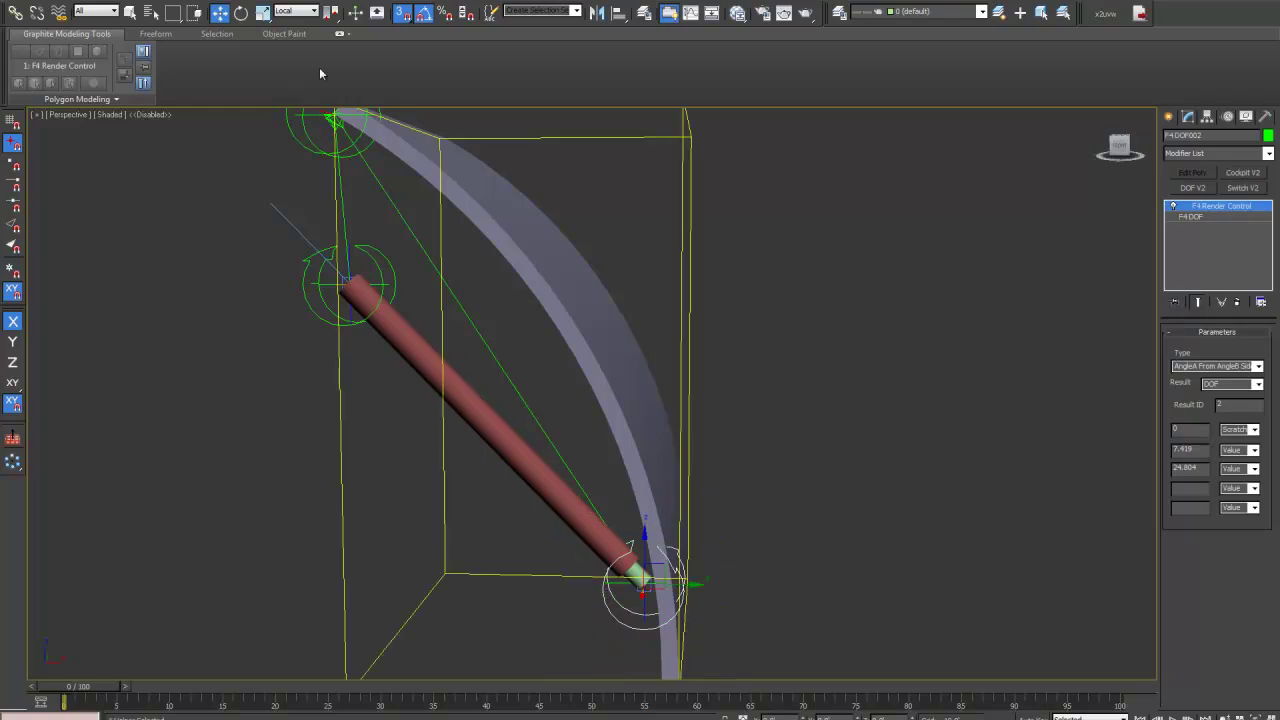
key(e)
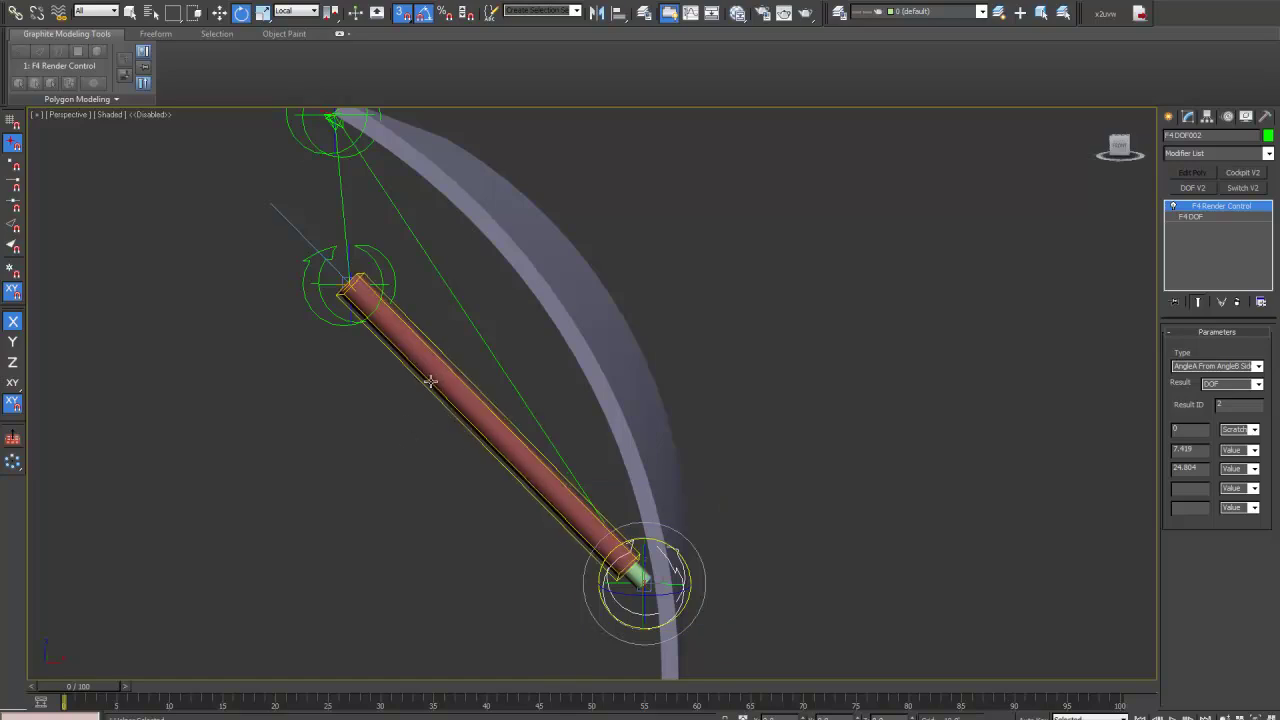
click(436, 420)
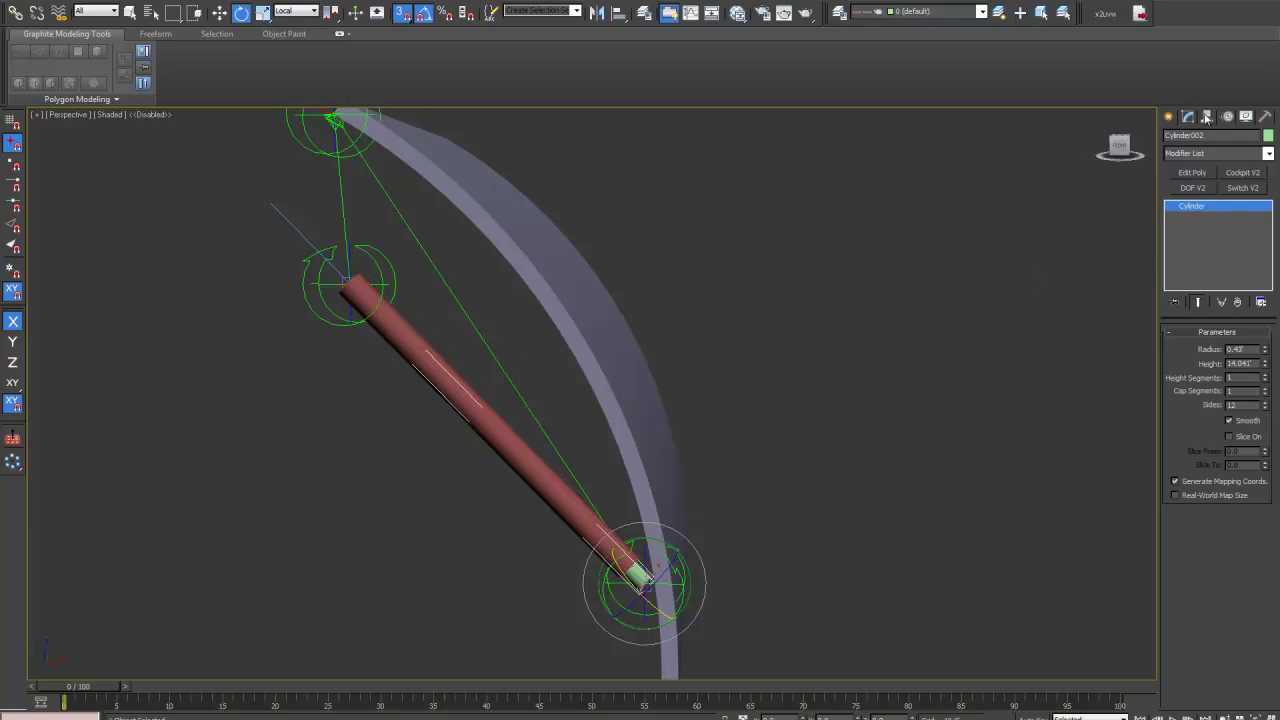
Step: Replace the green cylinder's LookAt target with F4DOF002
click(1220, 117)
middle_drag(640, 238, 641, 258)
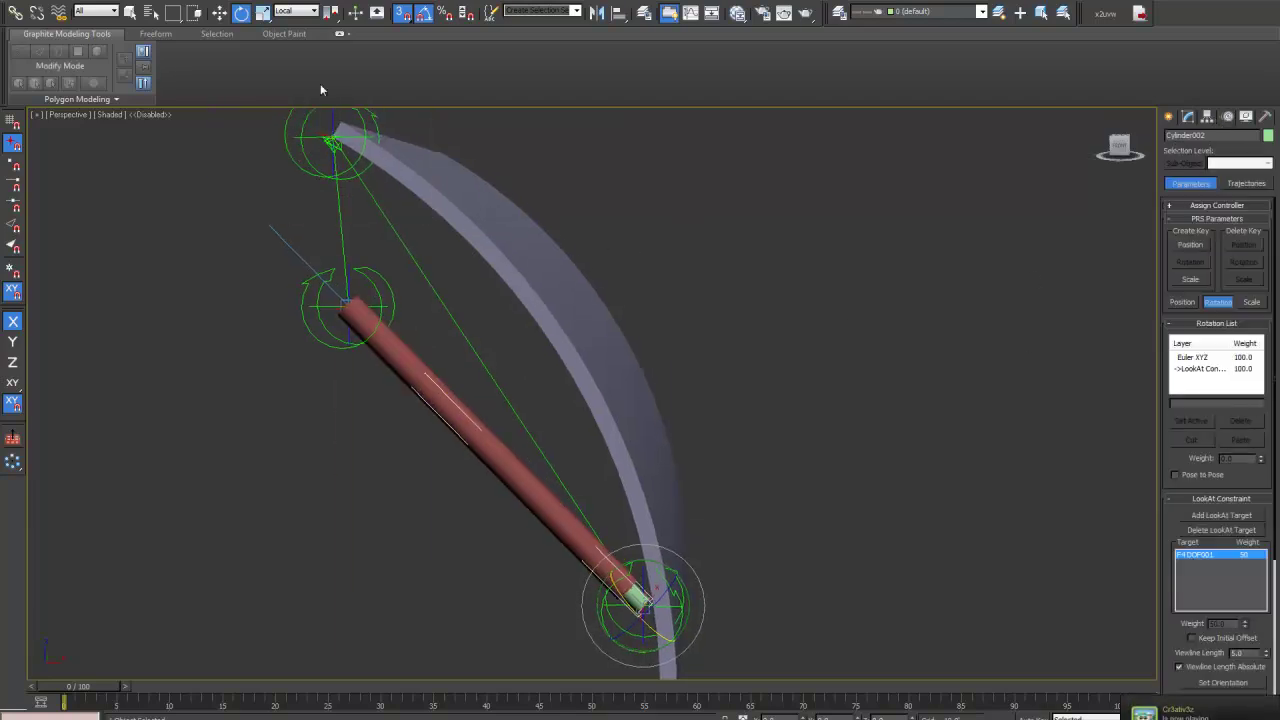
alt+middle_drag(651, 397, 637, 582)
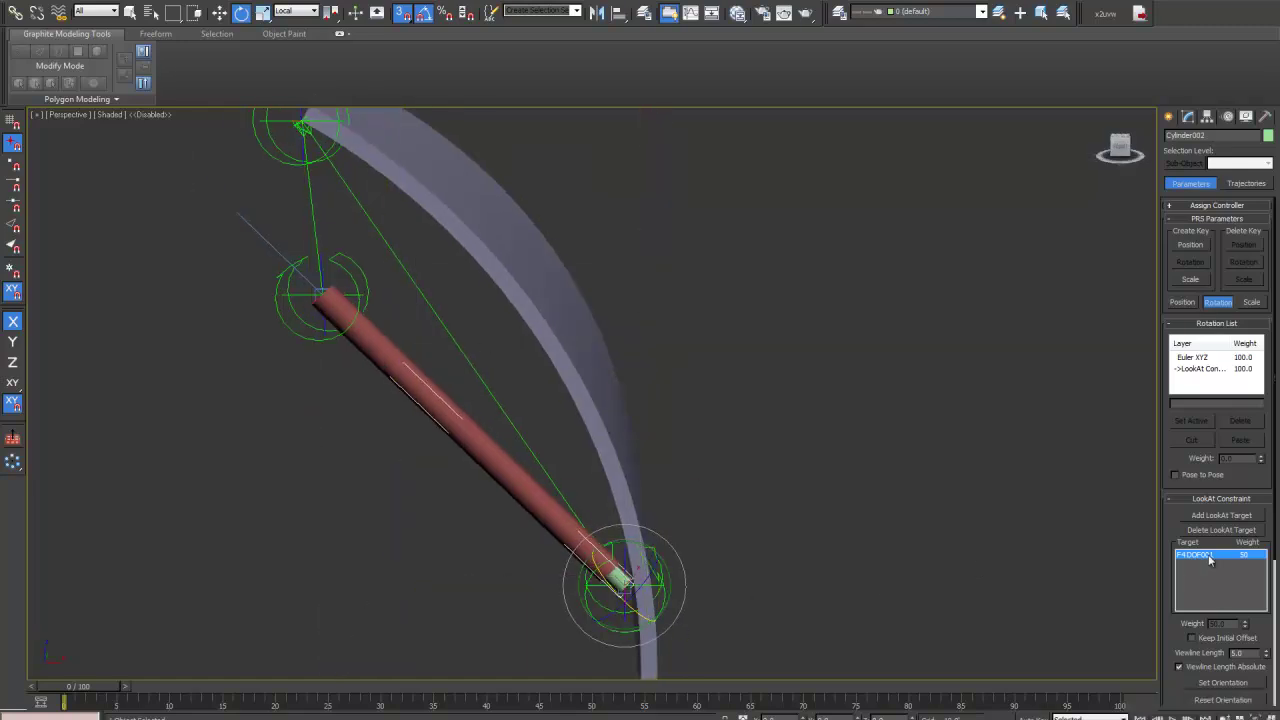
click(1222, 530)
click(1217, 516)
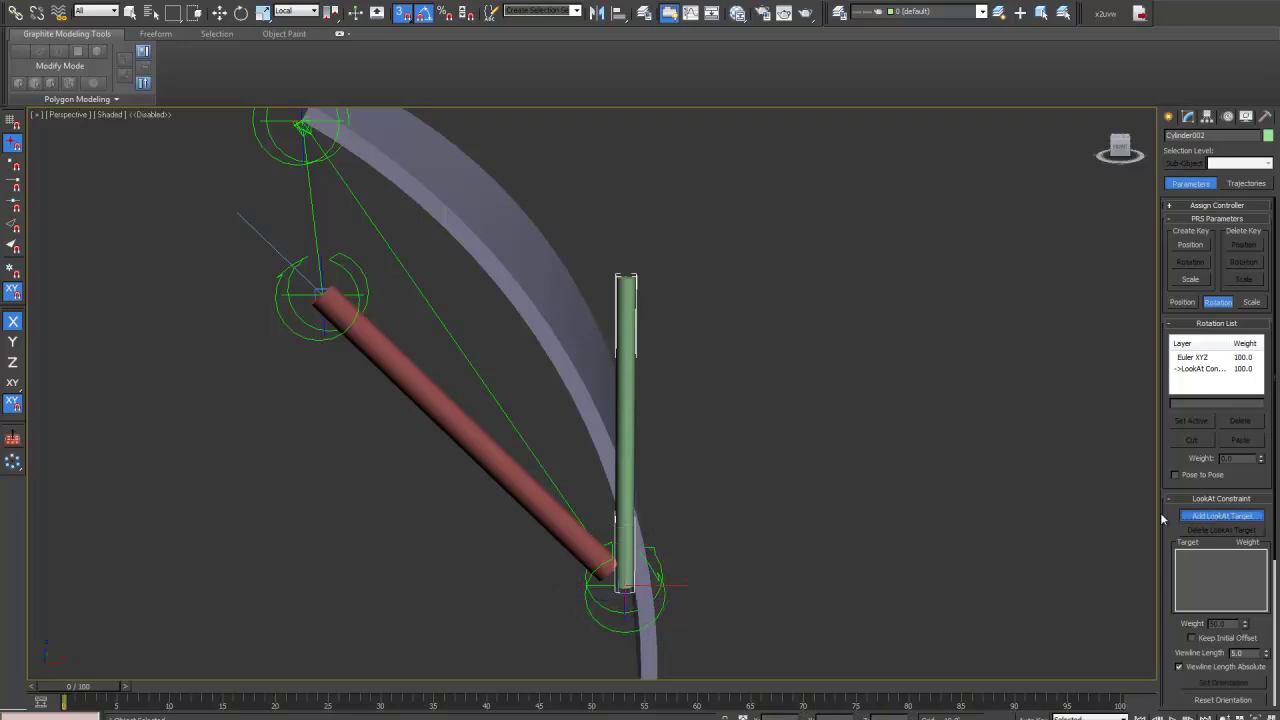
click(267, 150)
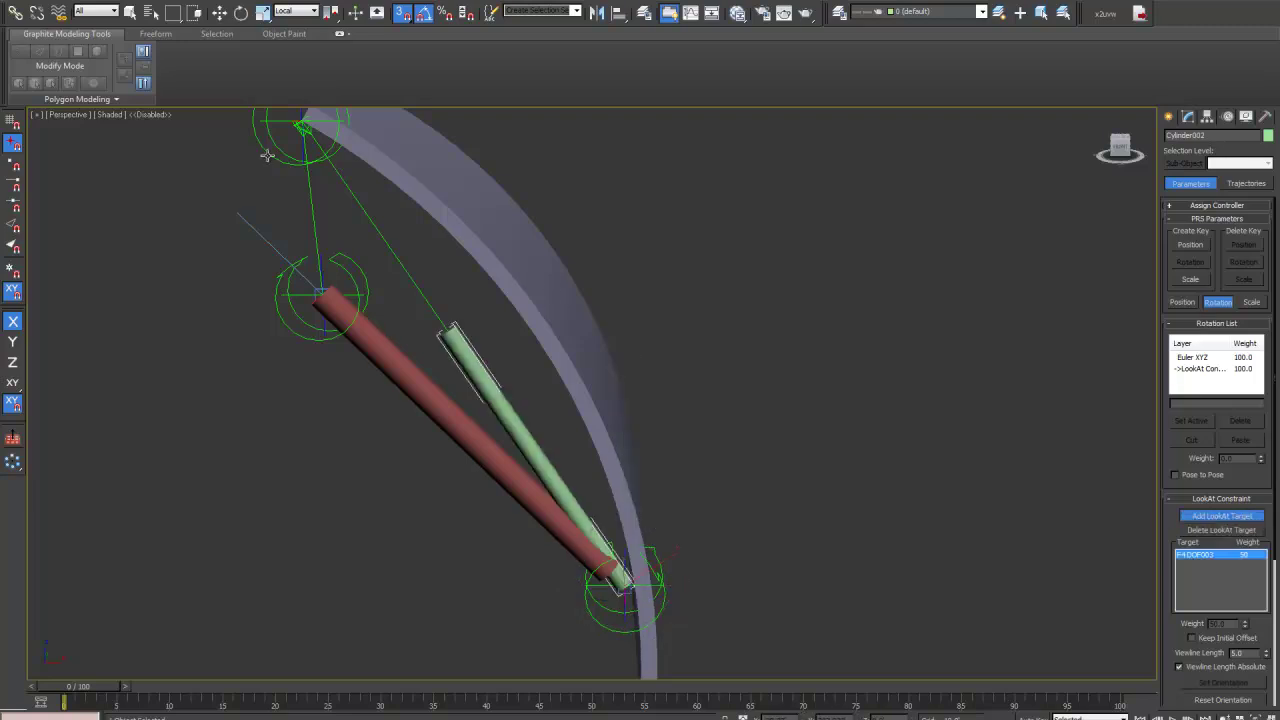
right_click(829, 471)
Step: Replace the red cylinder Cylinder001's LookAt target with F4DOF003
click(457, 432)
click(460, 434)
click(408, 471)
middle_drag(290, 385, 341, 422)
click(373, 343)
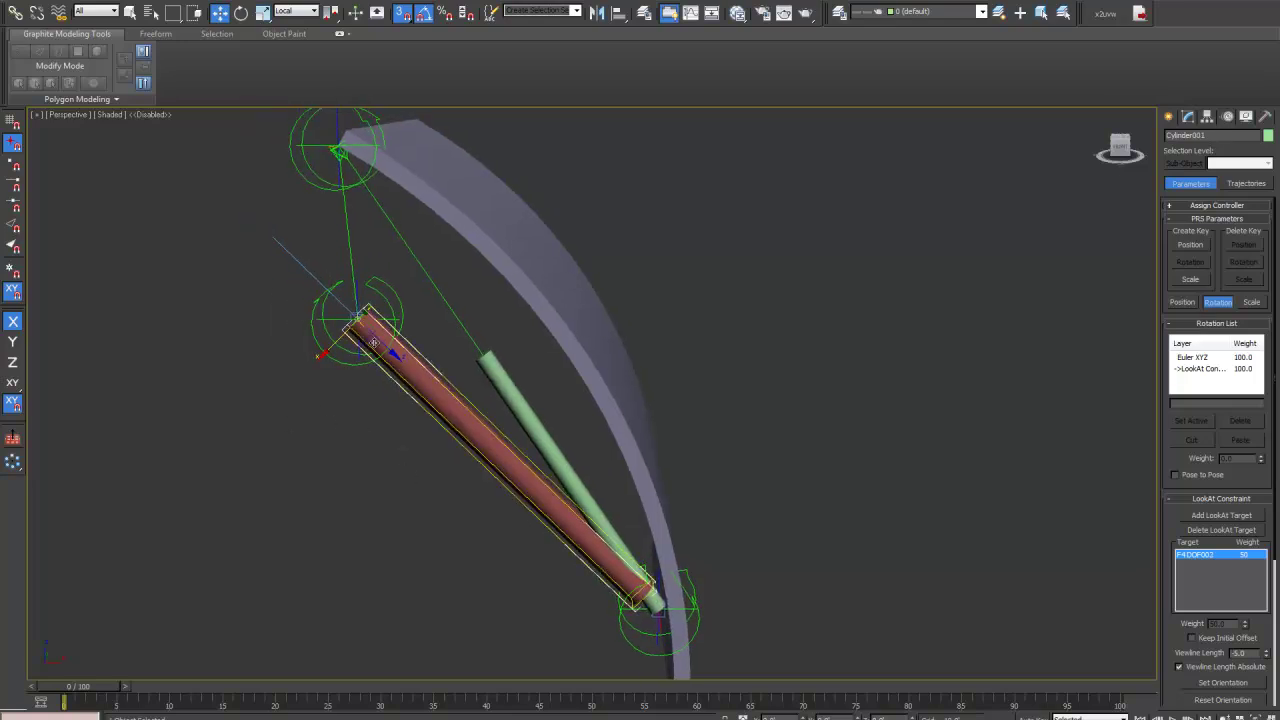
click(1211, 530)
click(1220, 515)
click(306, 181)
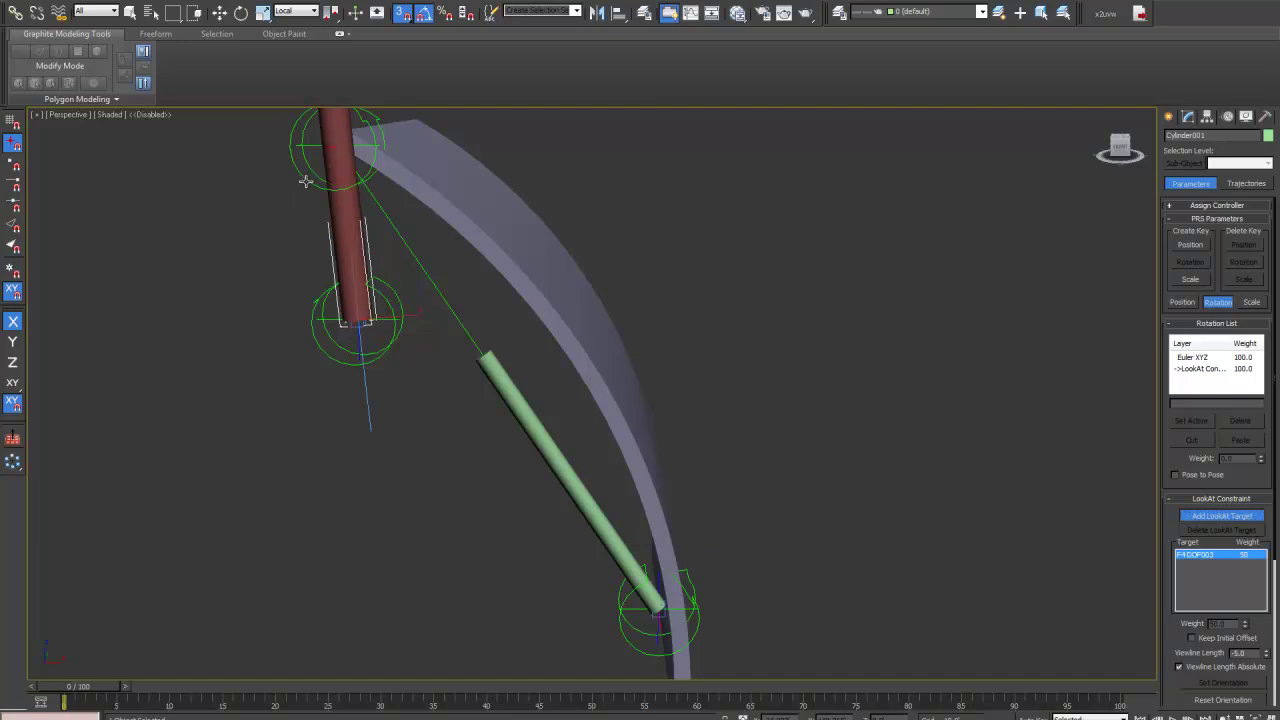
Step: Select all rig objects and re-export them over test.LOD, closing the summary
middle_drag(288, 291, 305, 391)
scroll(305, 391, down, 2)
drag(350, 200, 800, 640)
click(1141, 13)
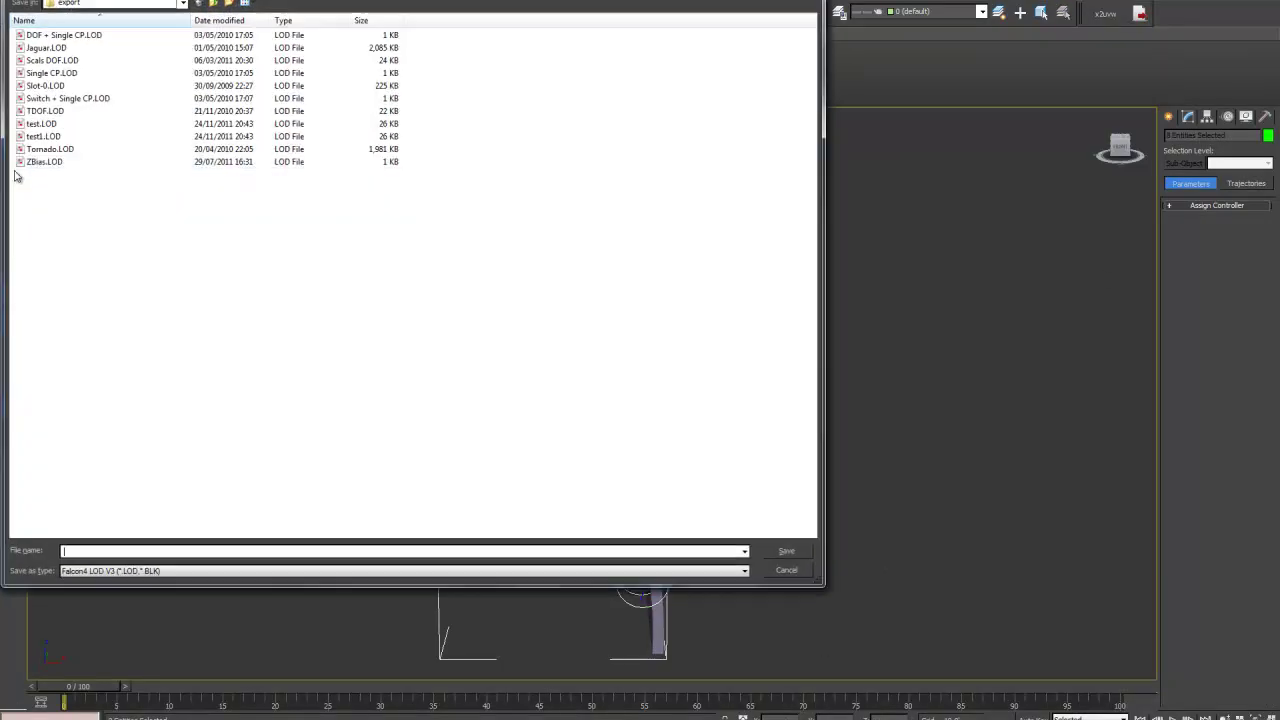
double_click(35, 124)
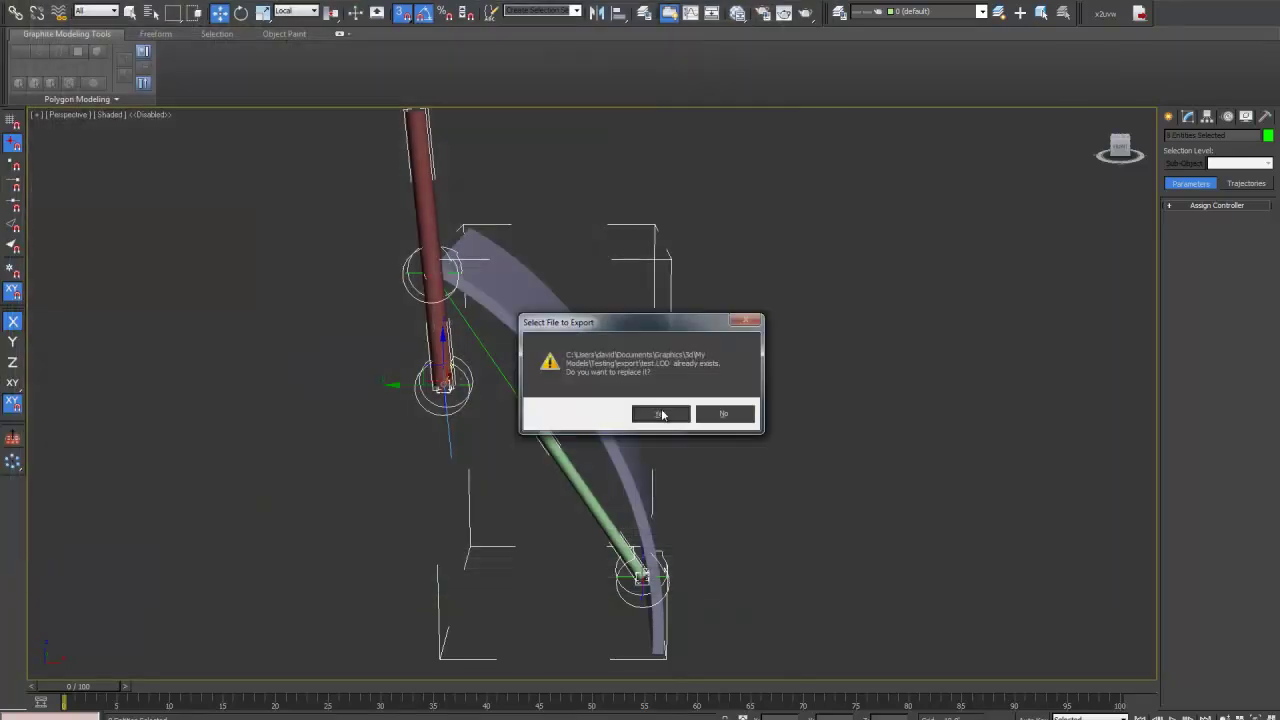
key(Return)
click(553, 418)
click(638, 466)
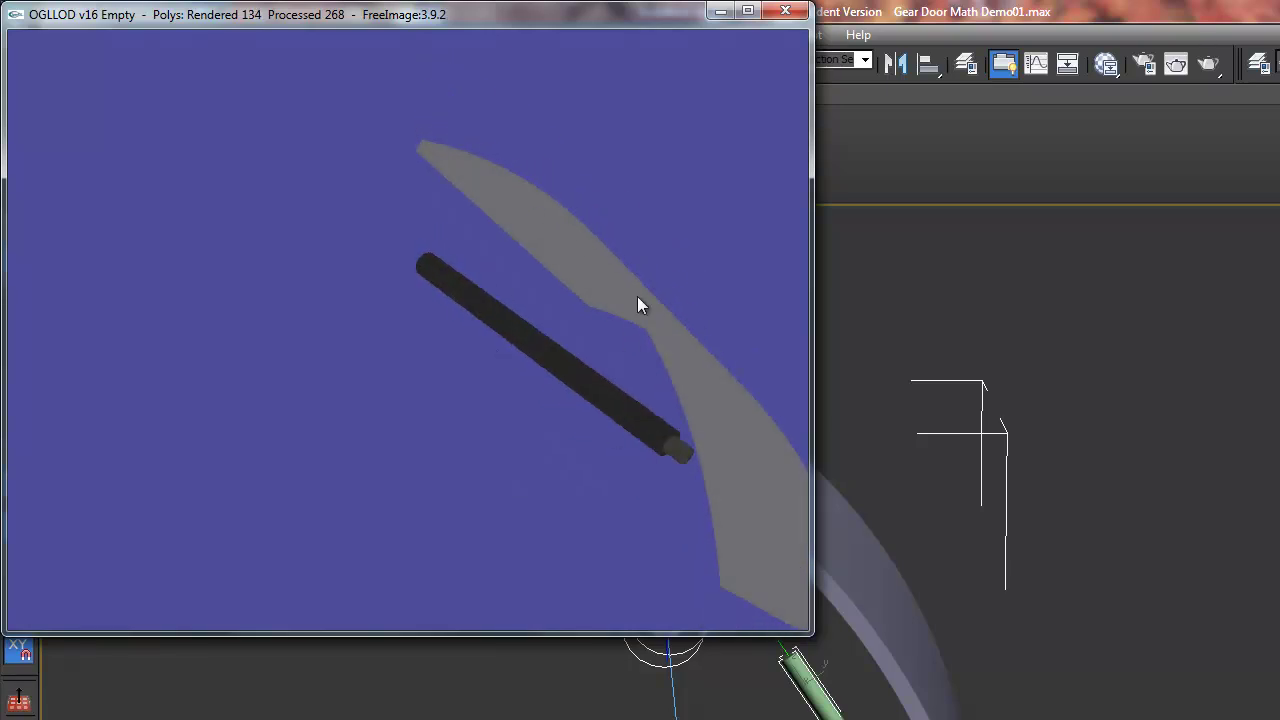
key(w)
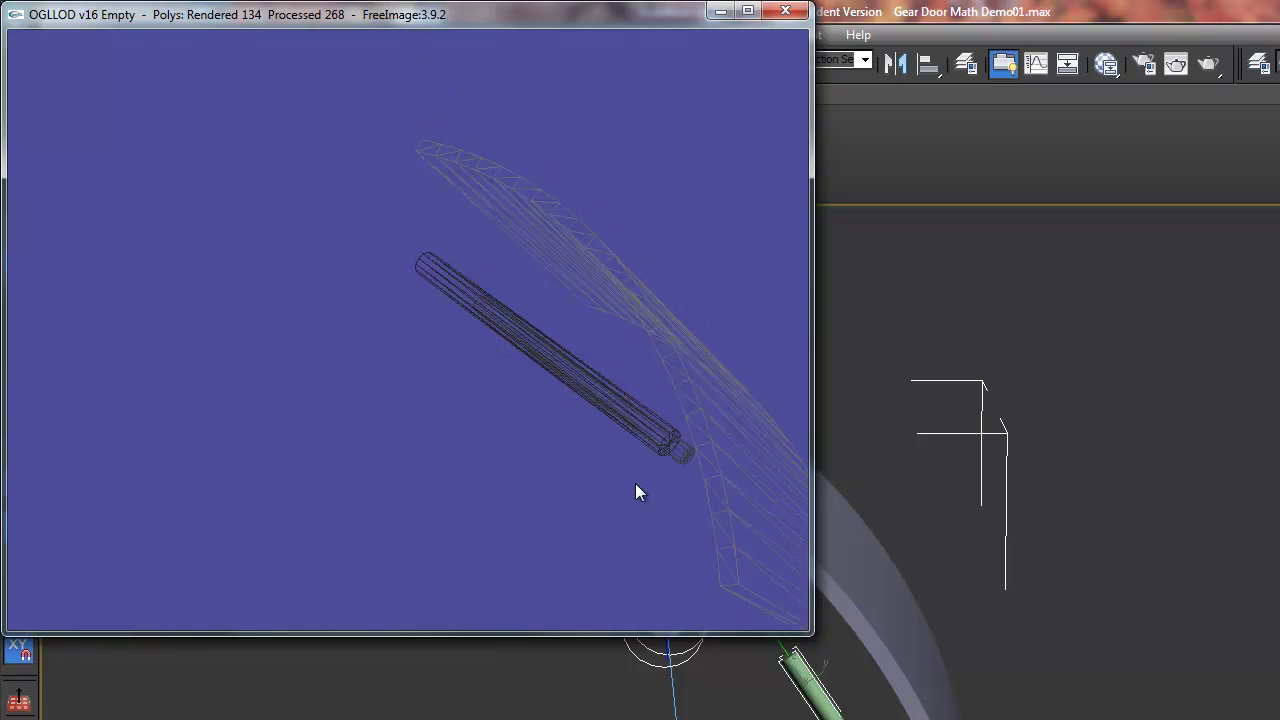
key(w)
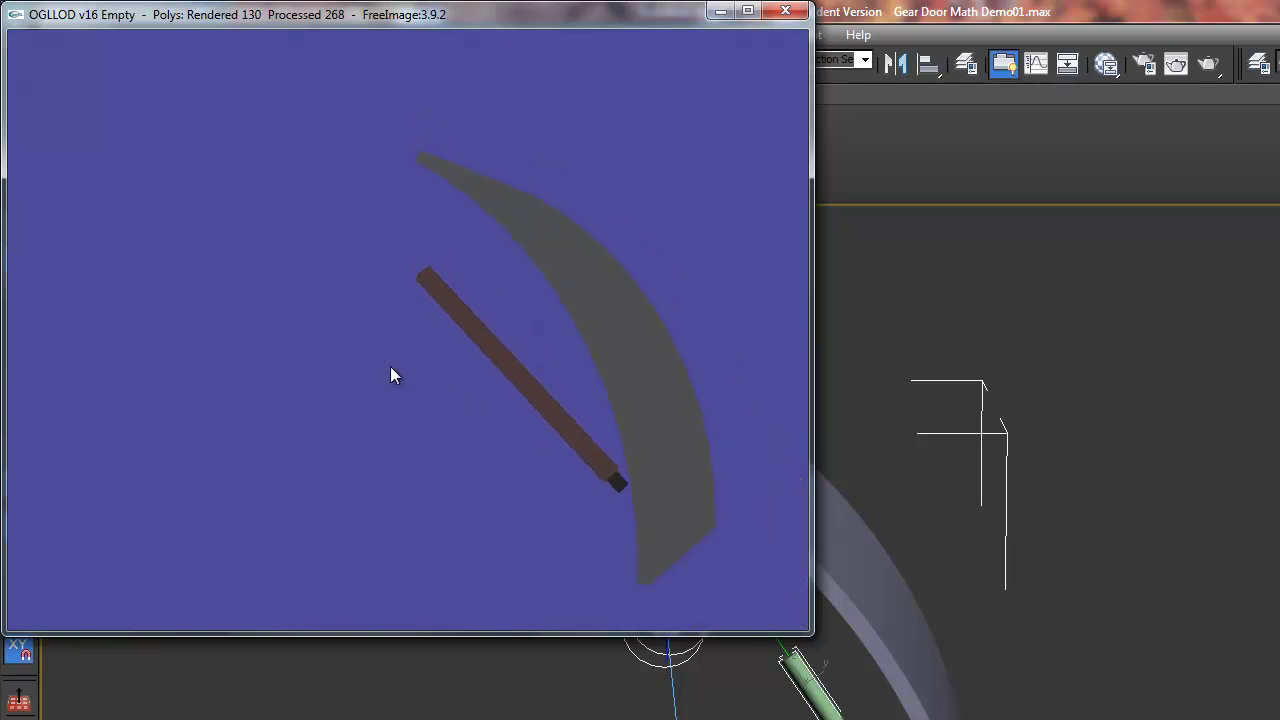